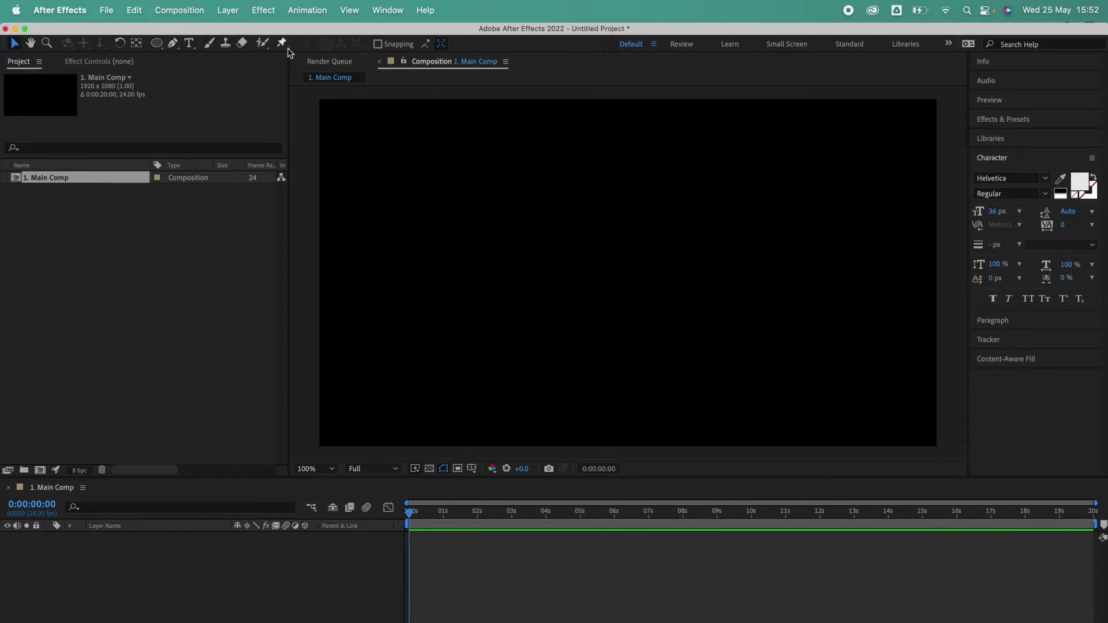
Step: Dismiss the Window menu and make the Pen tool active, after briefly picking Convert Vertex Tool
click(382, 7)
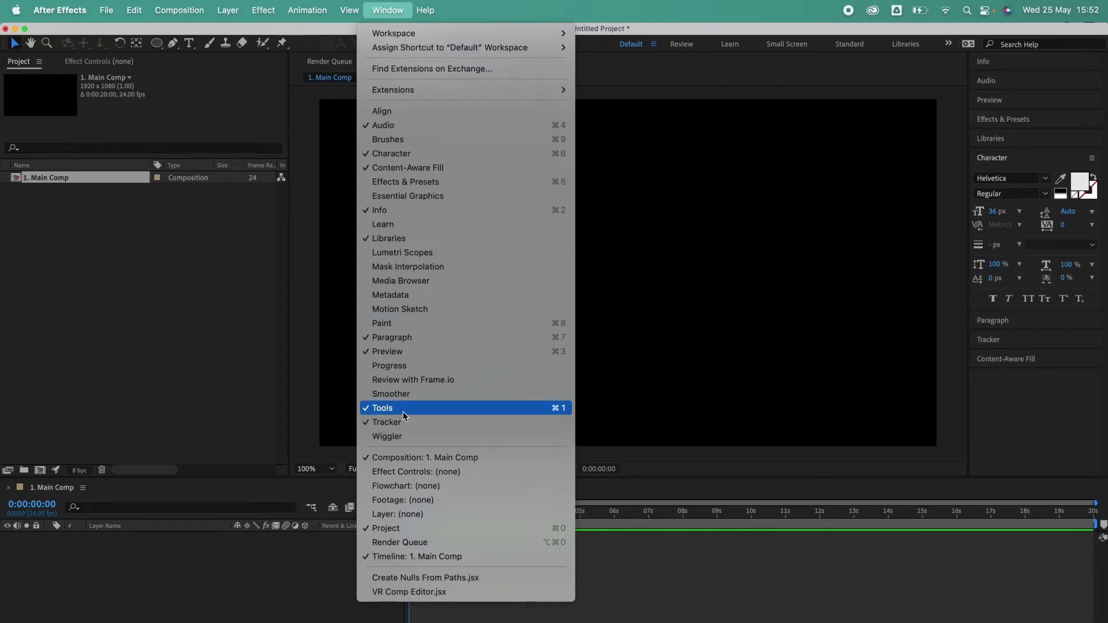
click(232, 112)
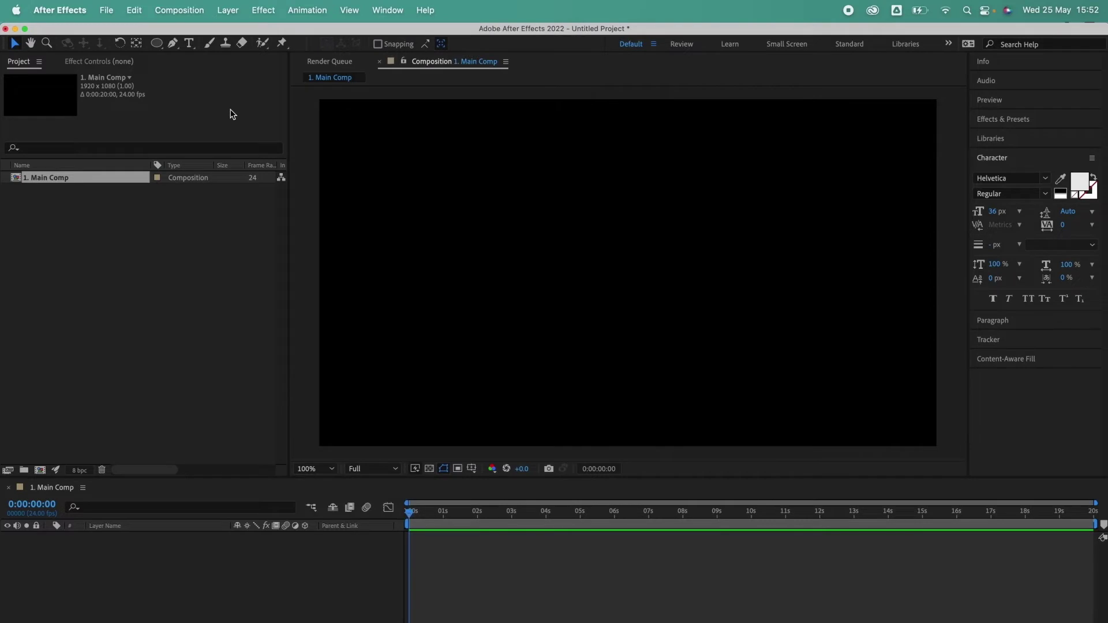
click(173, 43)
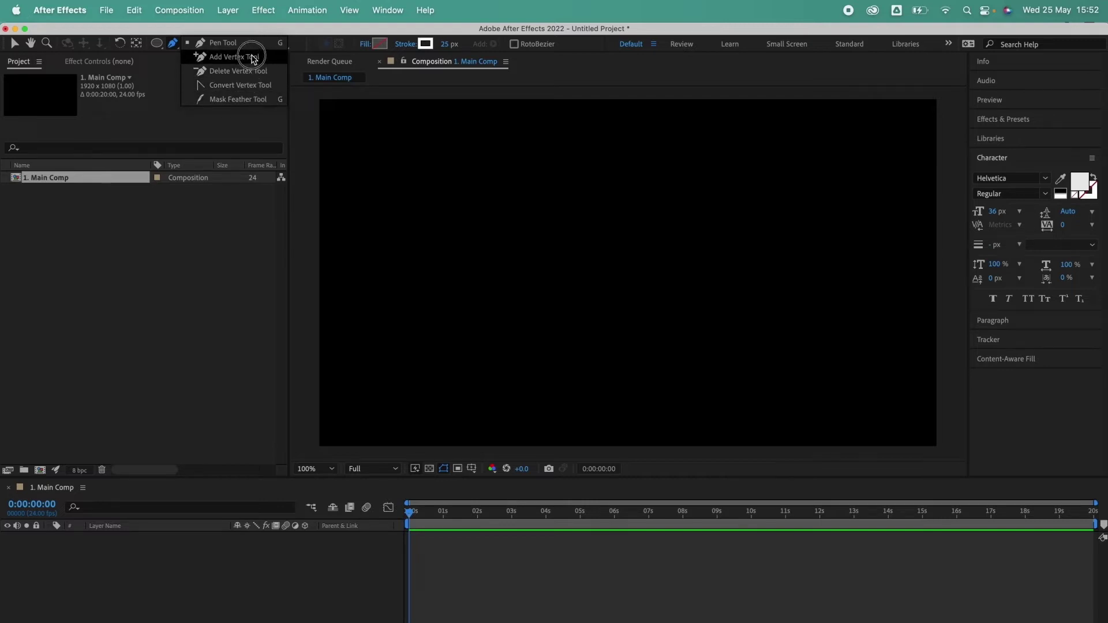
click(247, 87)
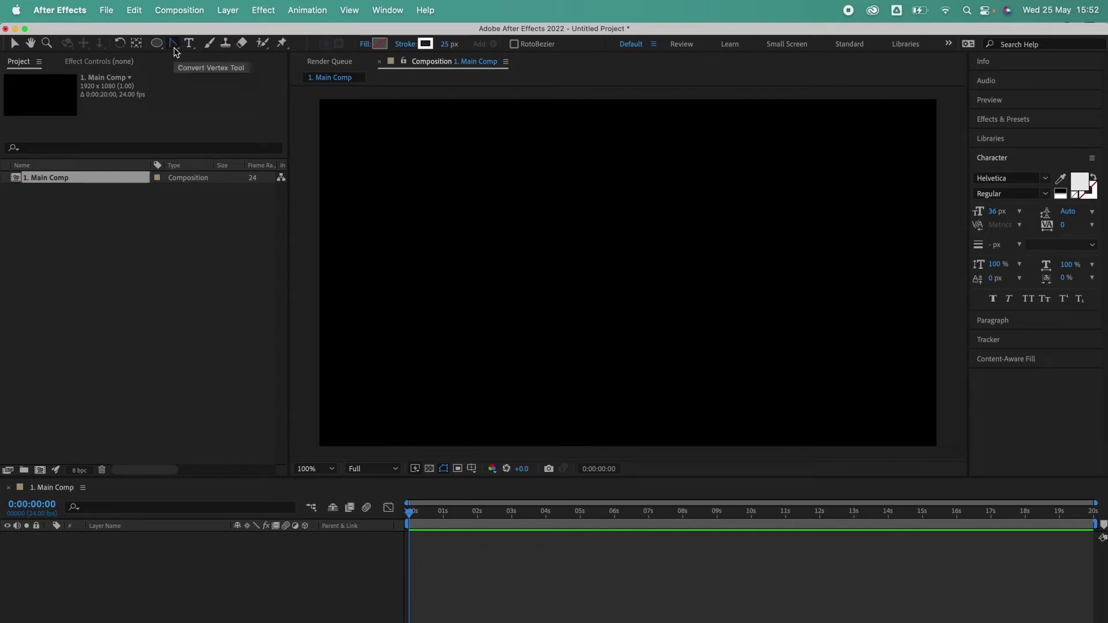
click(174, 46)
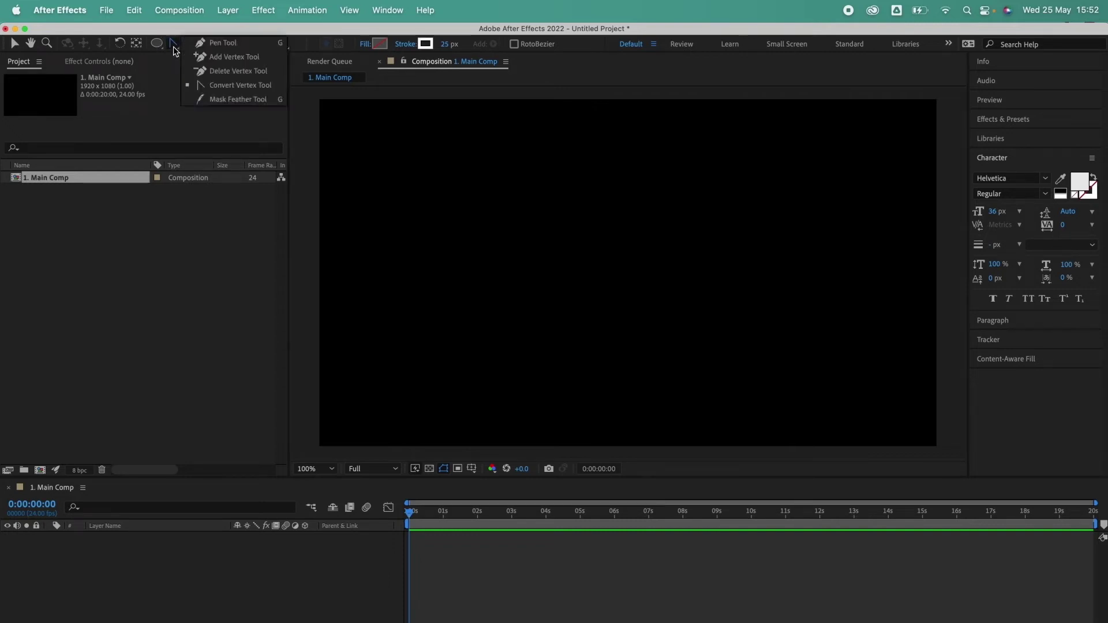
click(237, 44)
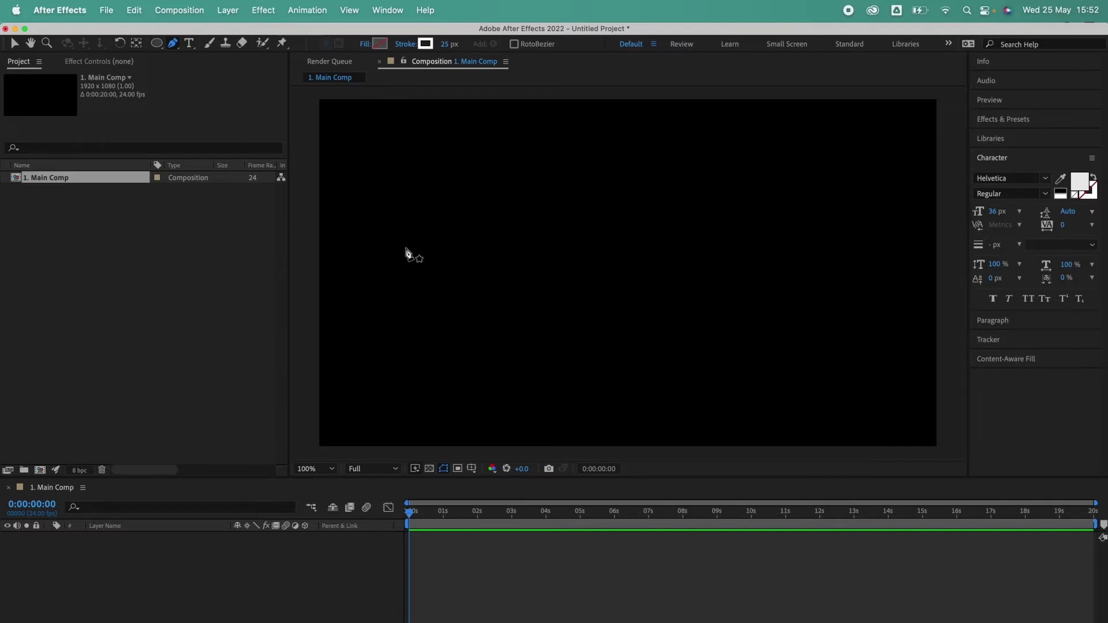
Step: Draw a diagonal line from upper left to lower right, creating Shape Layer 1 with a 25 px stroke
click(406, 211)
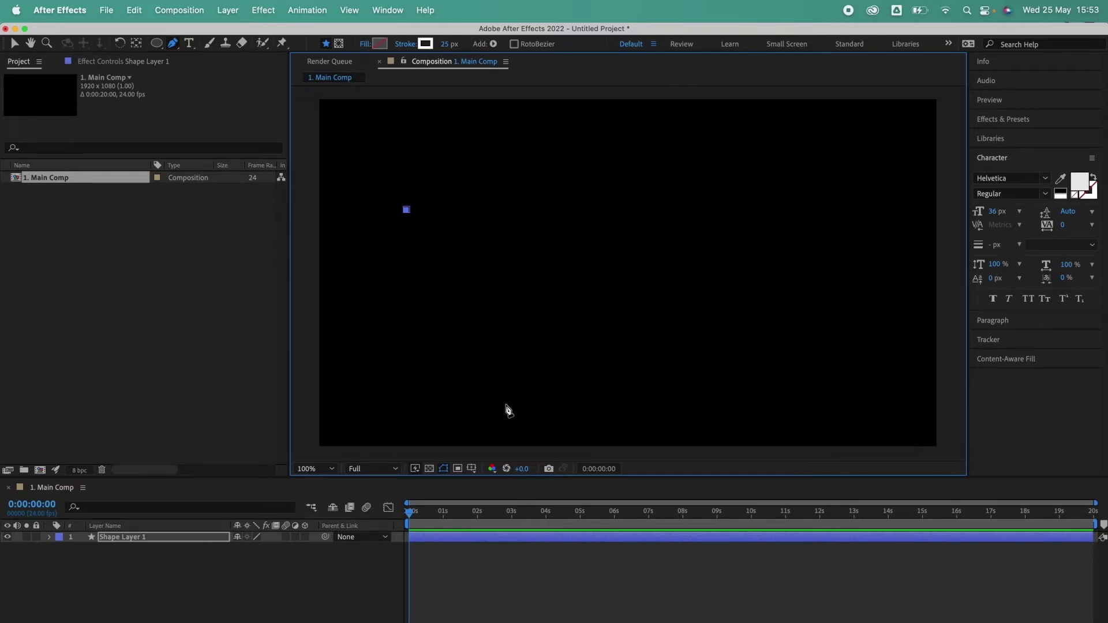
click(677, 354)
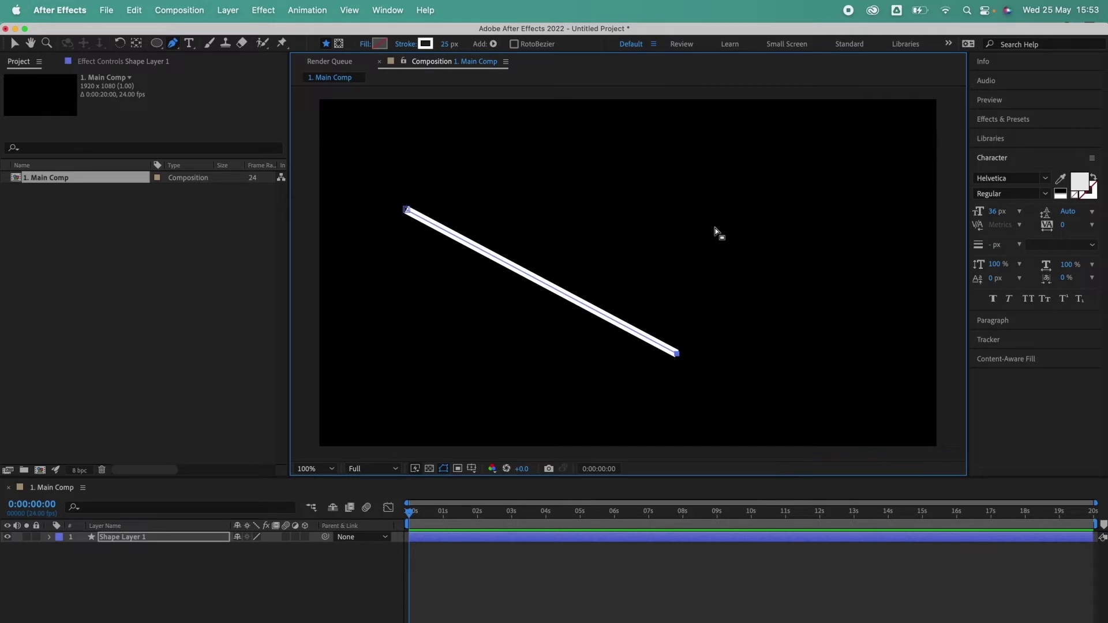
Step: Undo the diagonal's end point, run the path horizontally right, then back left below it
key(super+z)
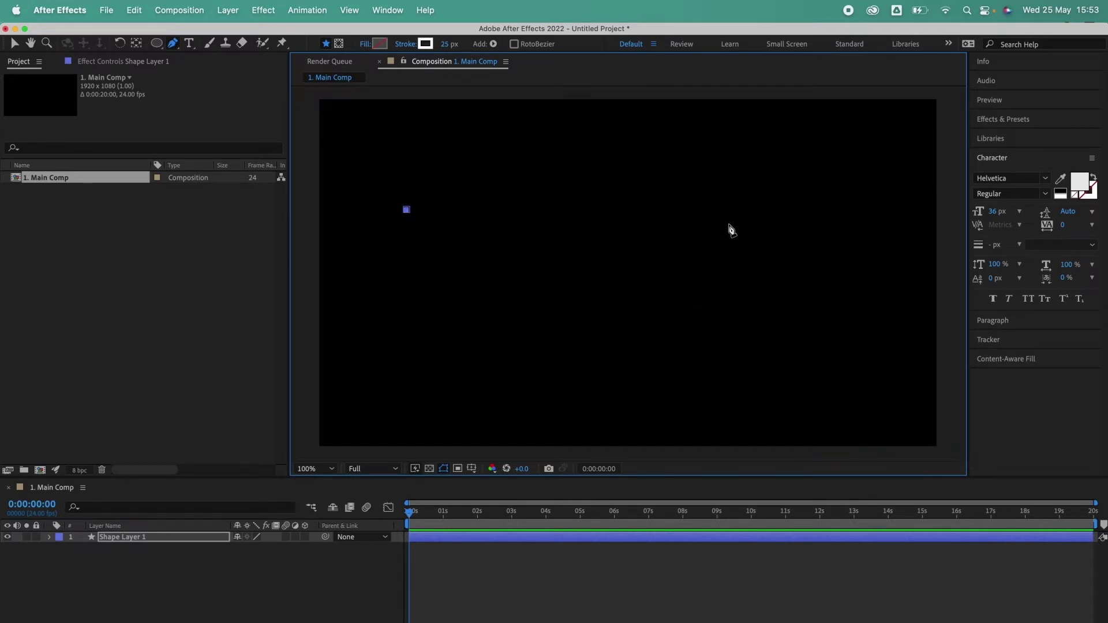
shift+click(774, 232)
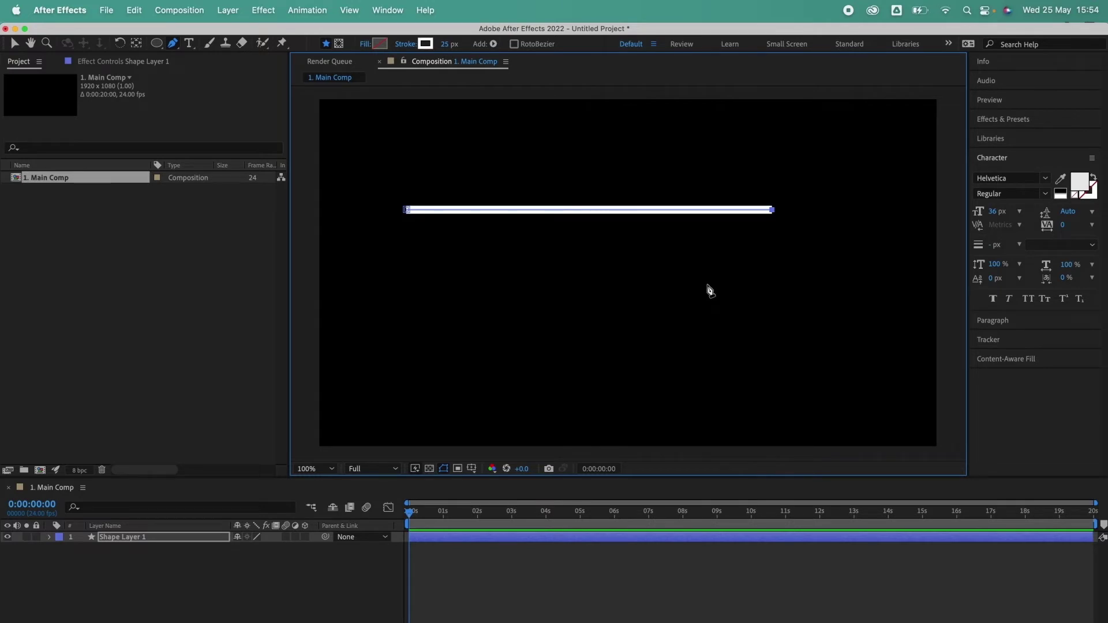
click(707, 275)
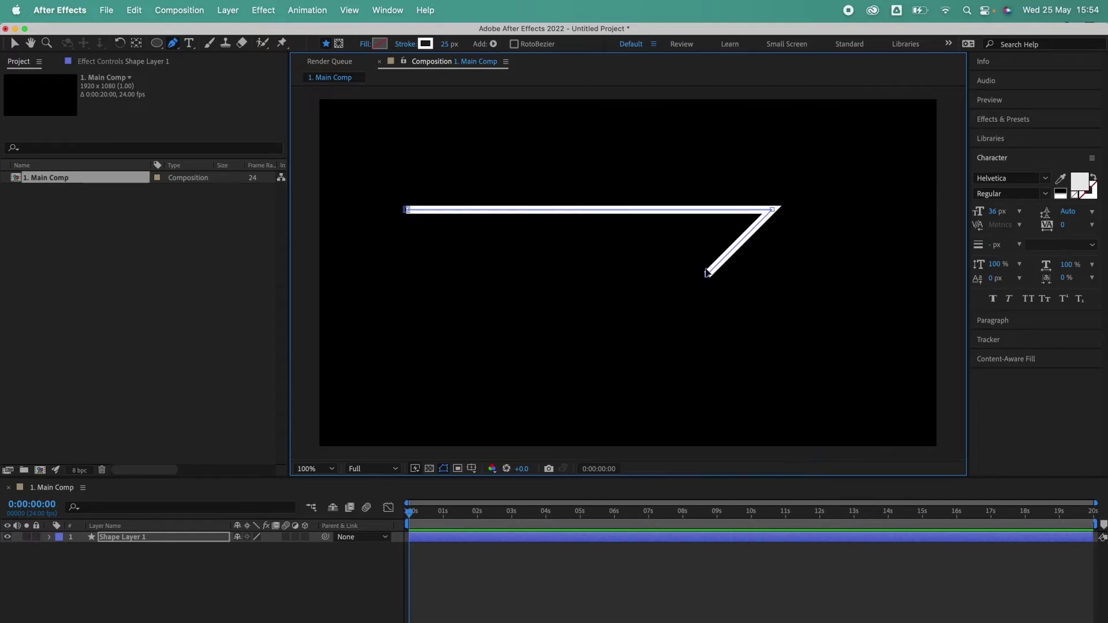
click(706, 273)
click(618, 274)
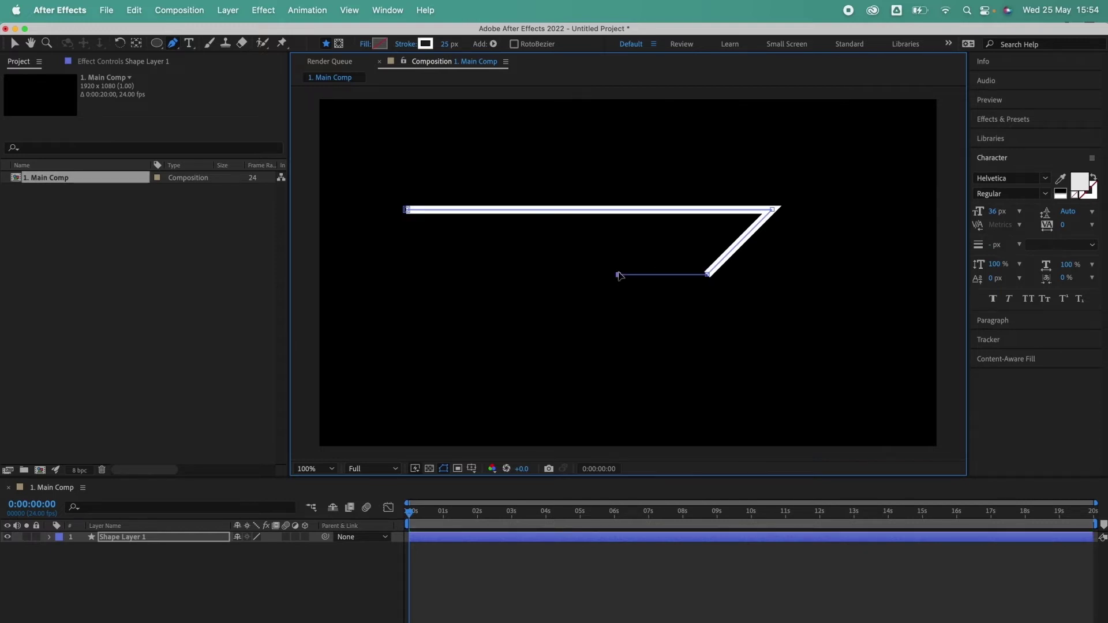
Step: Continue the zigzag with points up, down, right along the bottom, then down and up
click(579, 236)
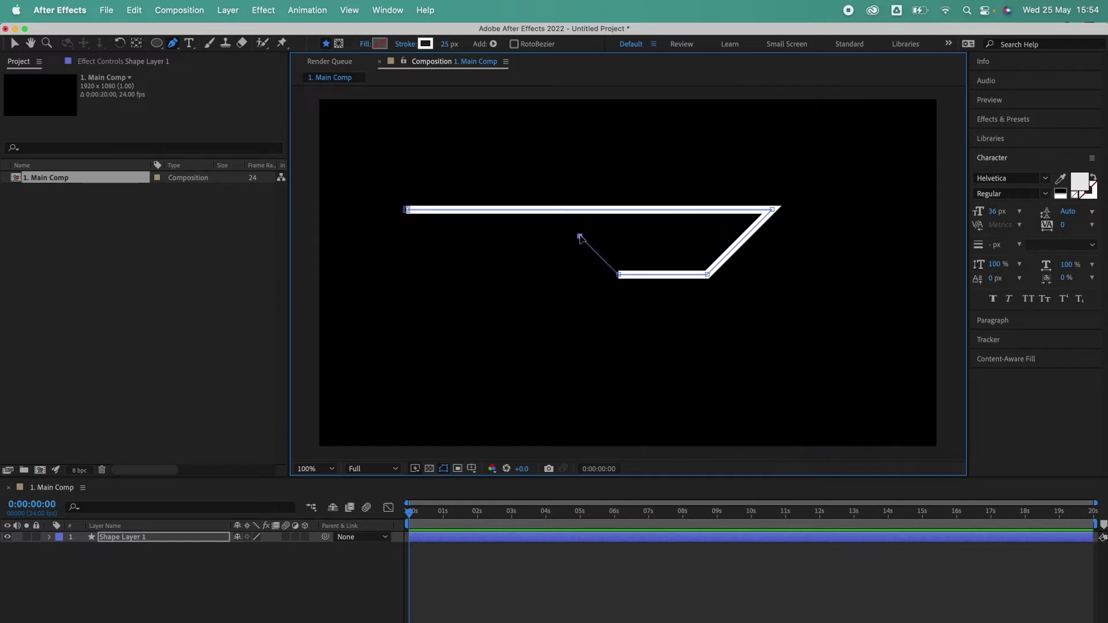
click(580, 157)
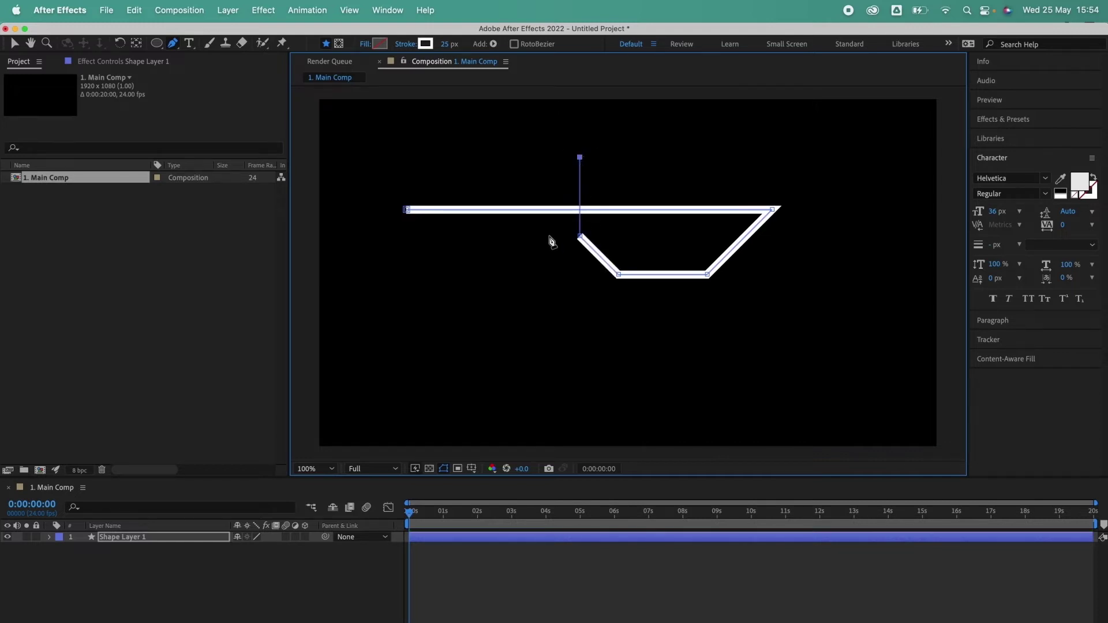
click(523, 213)
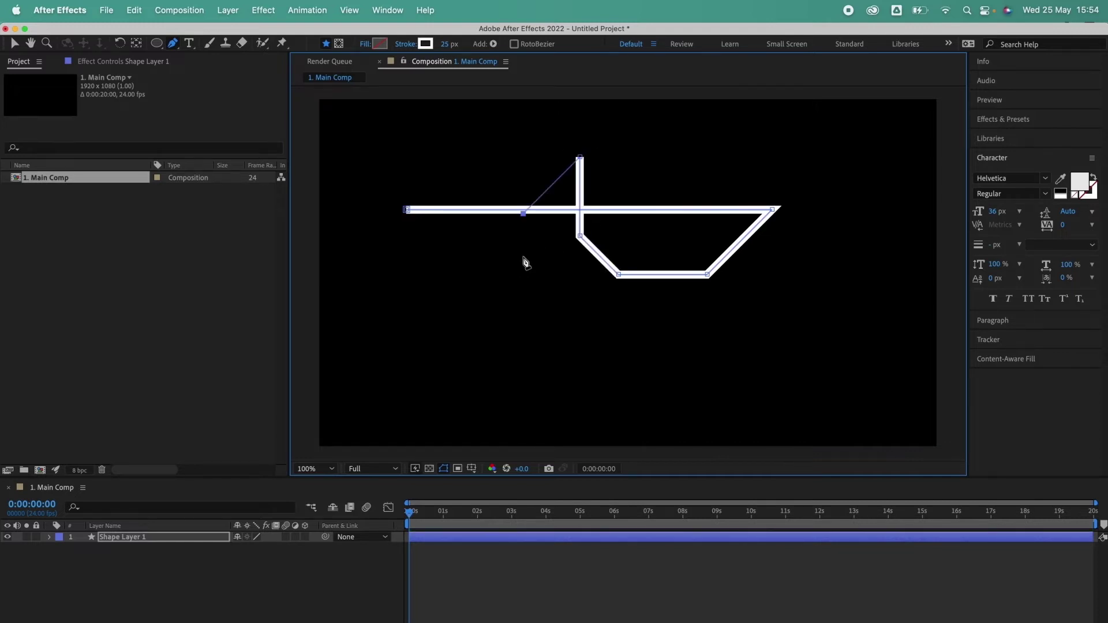
click(523, 312)
click(621, 312)
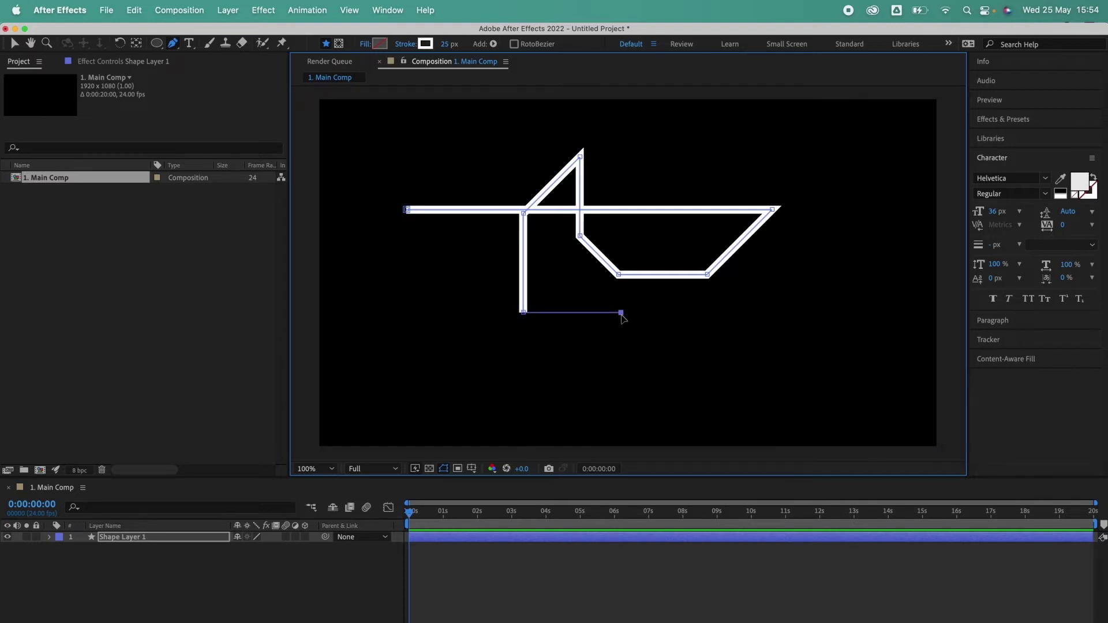
click(761, 312)
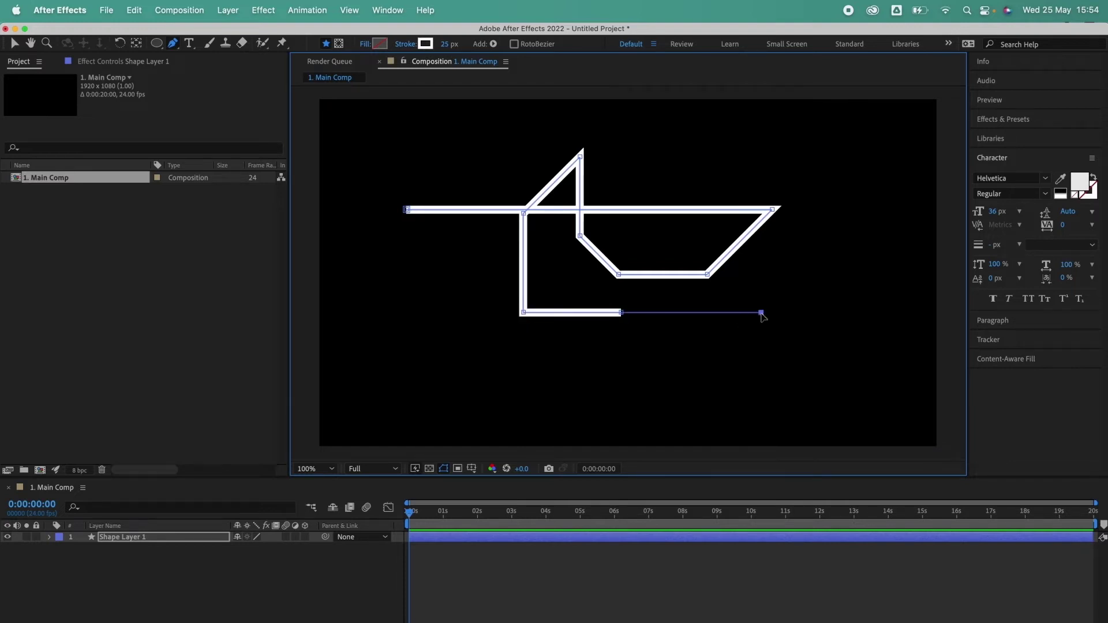
click(723, 350)
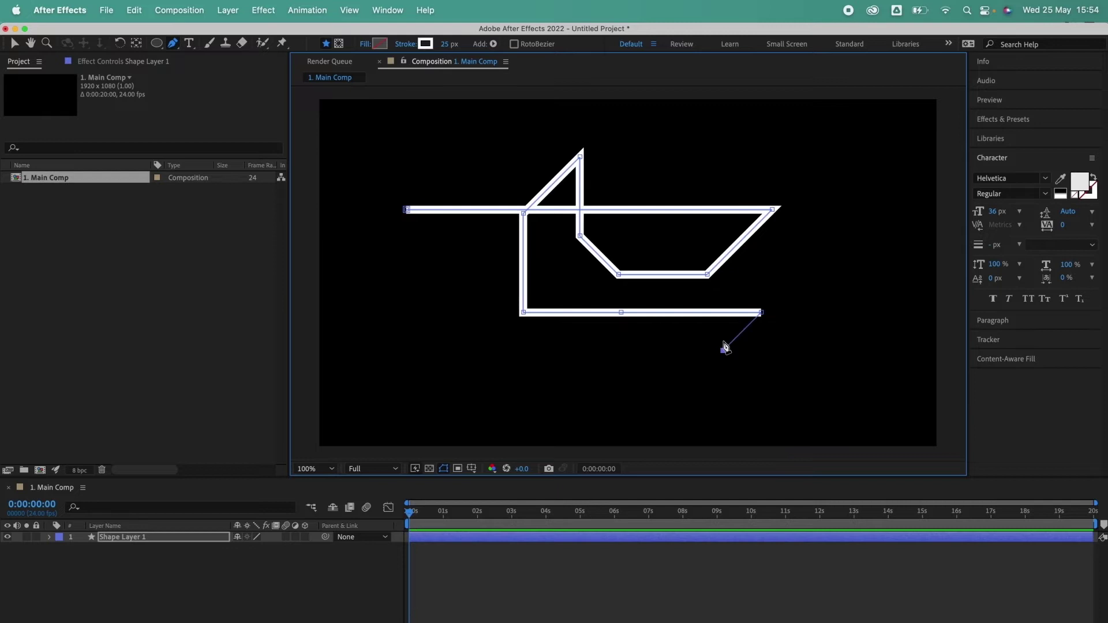
click(723, 289)
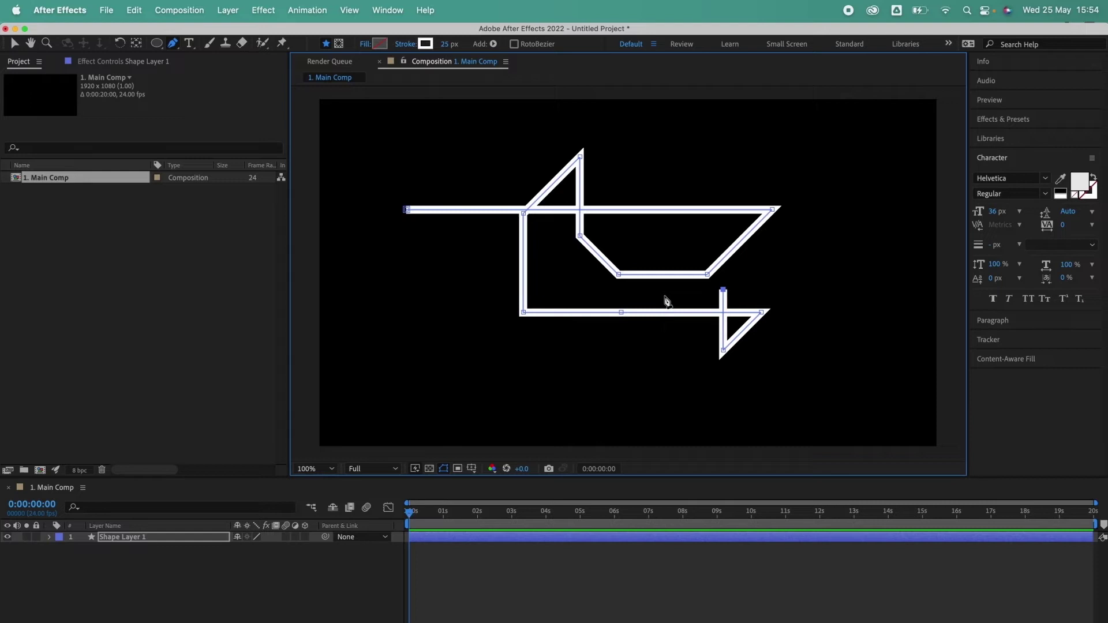
Step: Undo the zigzag points, try two curved Bezier points, then undo back to the horizontal segment
key(super+z)
key(super+z)
key(super+z)
key(super+z)
key(super+z)
key(super+z)
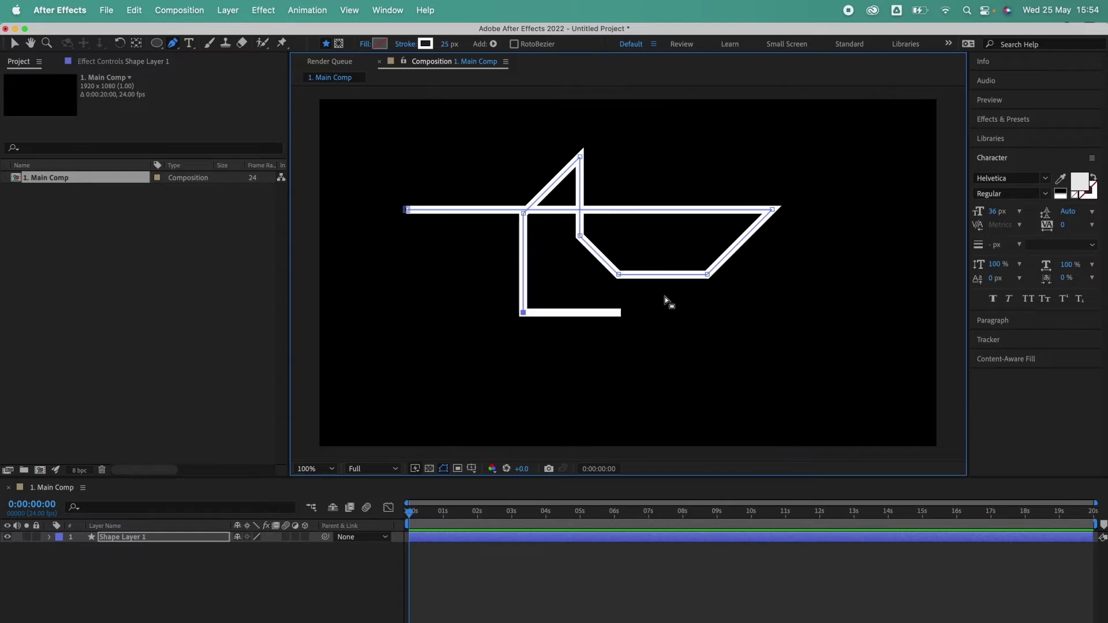
key(super+z)
key(super+z)
key(super+z)
key(super+z)
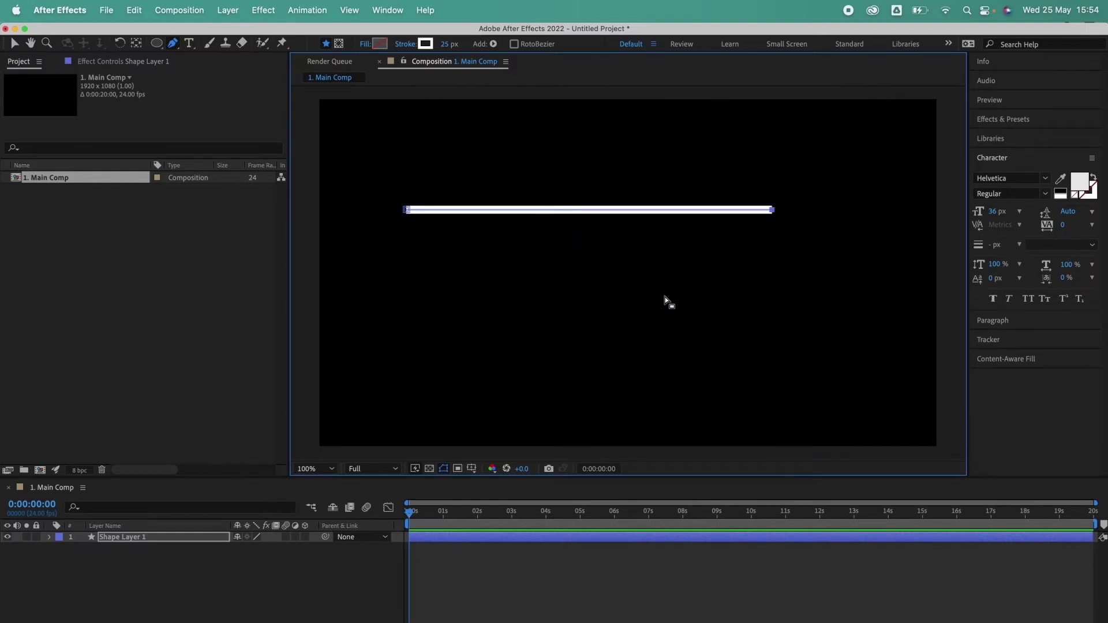
key(super+z)
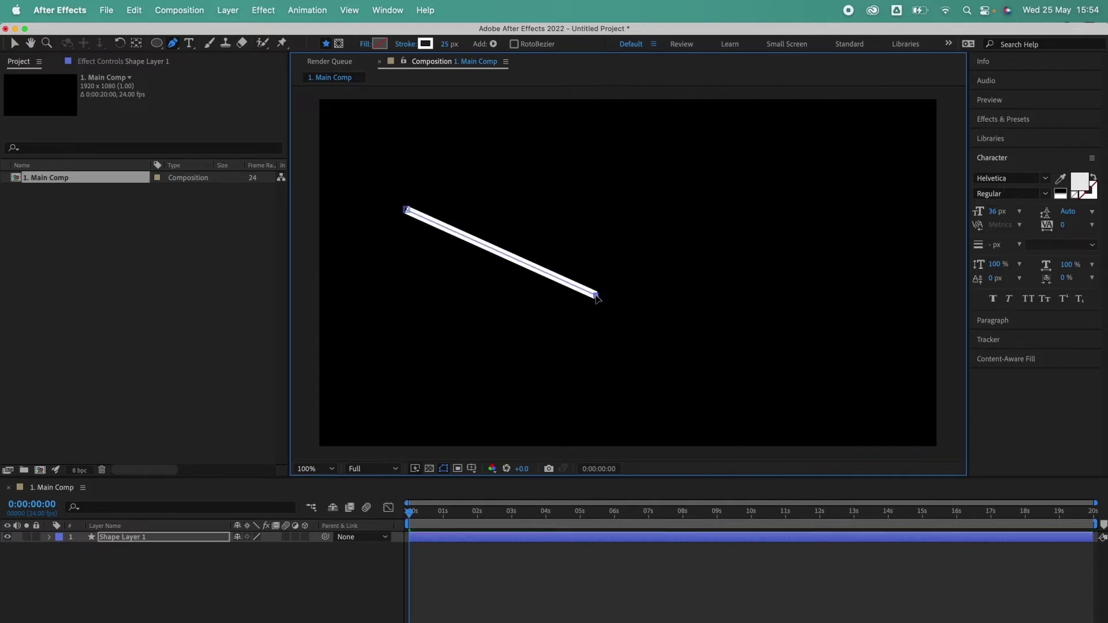
mouse_move(600, 297)
mouse_down()
mouse_move(644, 290)
mouse_move(643, 309)
mouse_move(647, 297)
mouse_up()
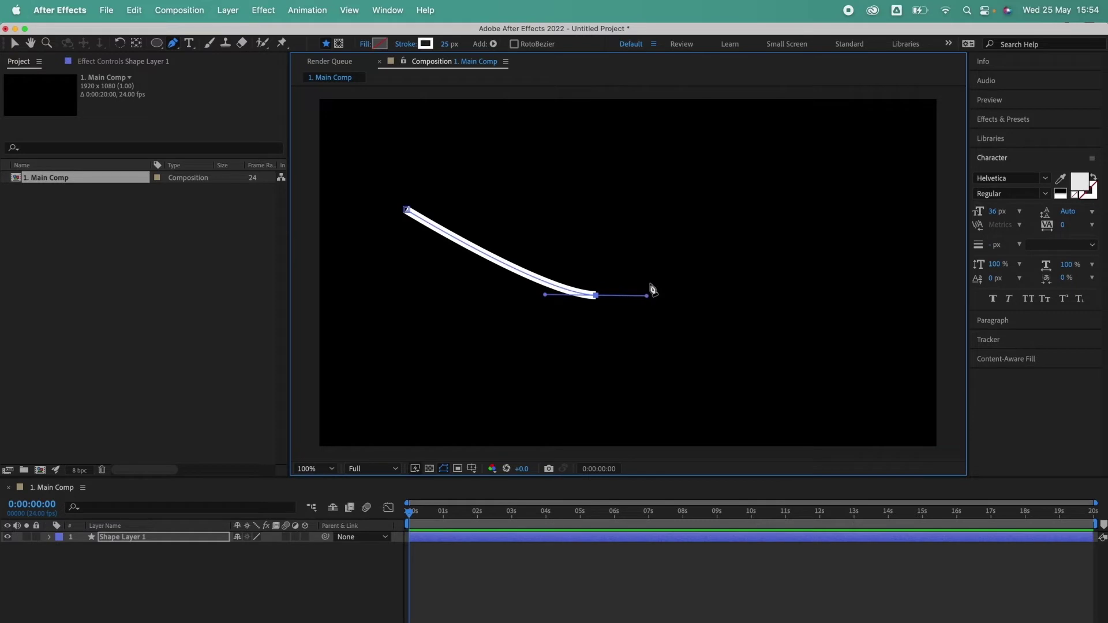
mouse_move(667, 208)
mouse_down()
mouse_move(708, 214)
mouse_move(701, 180)
mouse_move(723, 171)
mouse_move(718, 245)
mouse_move(740, 264)
mouse_move(730, 209)
mouse_move(695, 211)
mouse_move(717, 210)
mouse_move(714, 240)
mouse_up()
key(super+z)
key(super+z)
Step: Add three points forming an open rectangle: right along the top, straight down, then left
shift+click(671, 222)
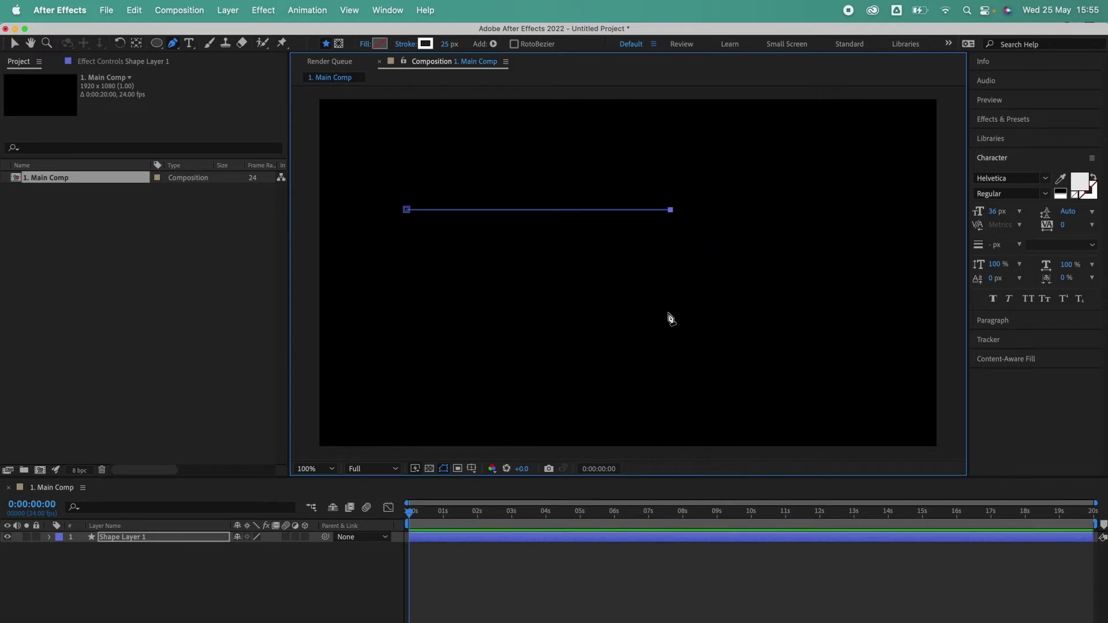
click(670, 312)
click(539, 313)
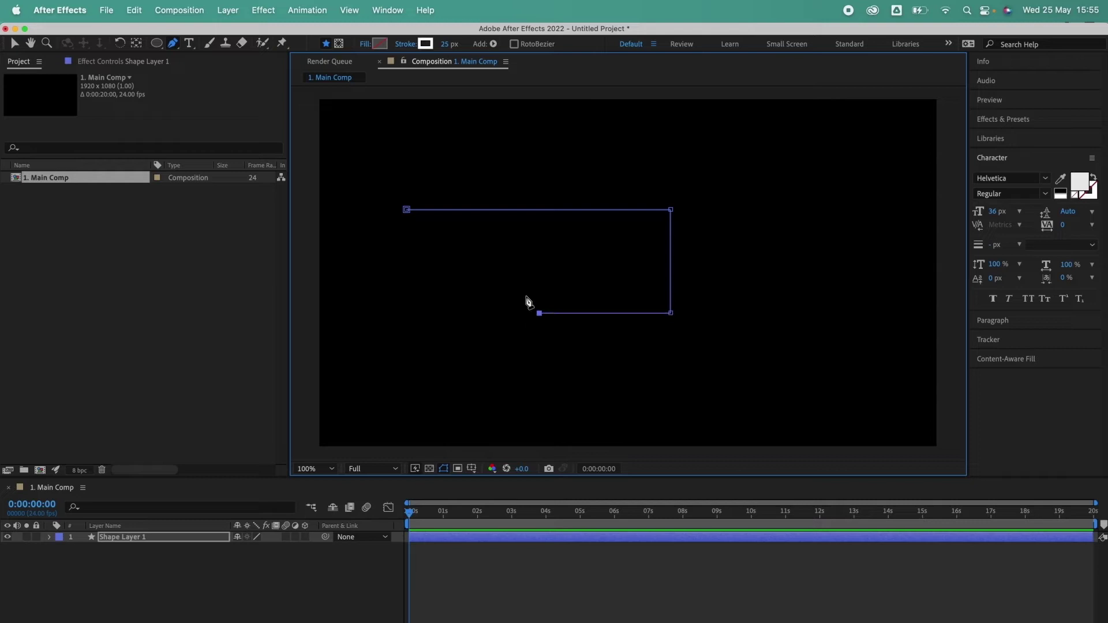
Step: Round the top-right and bottom-right corners into smooth curves with the Convert Vertex Tool
click(174, 43)
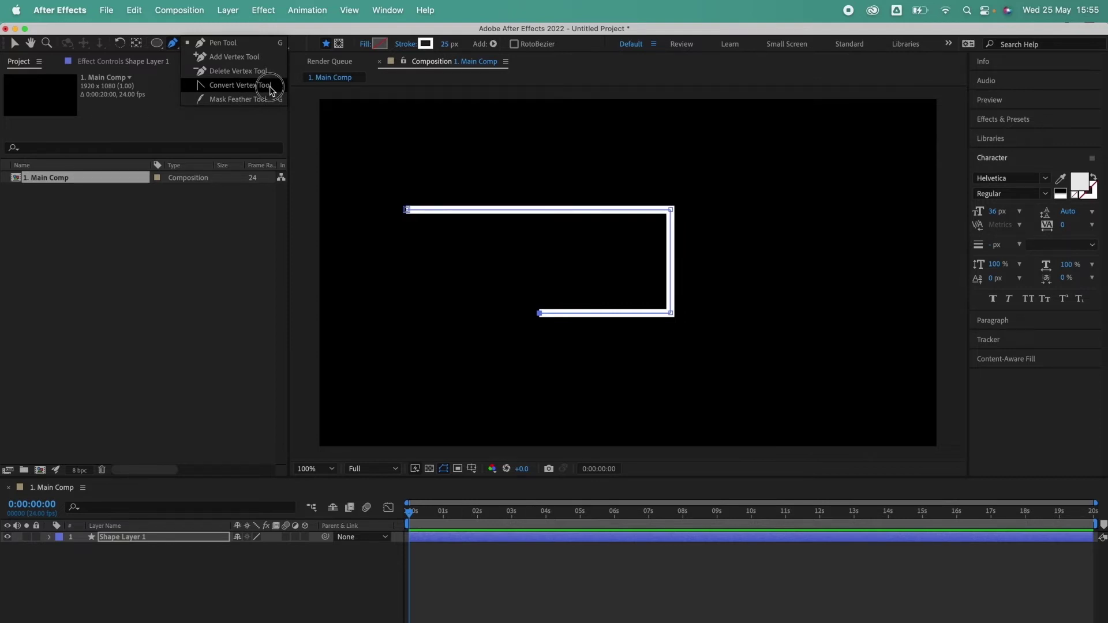
click(271, 86)
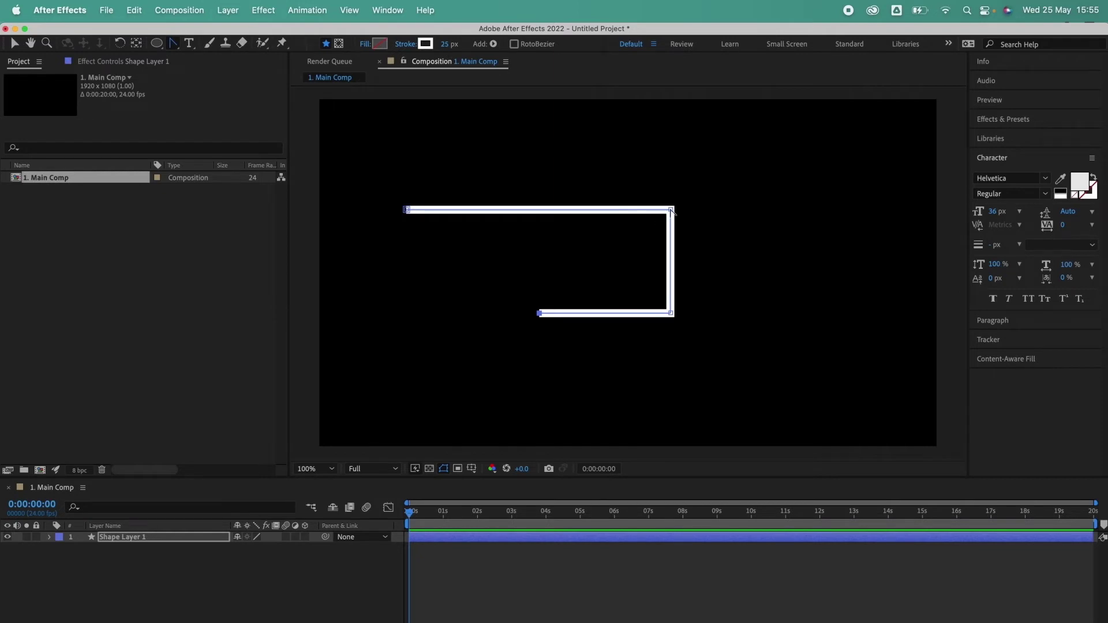
drag(672, 212, 697, 237)
drag(670, 315, 634, 334)
mouse_move(708, 294)
mouse_down()
mouse_move(688, 272)
mouse_move(720, 285)
mouse_move(726, 347)
mouse_move(716, 292)
mouse_up()
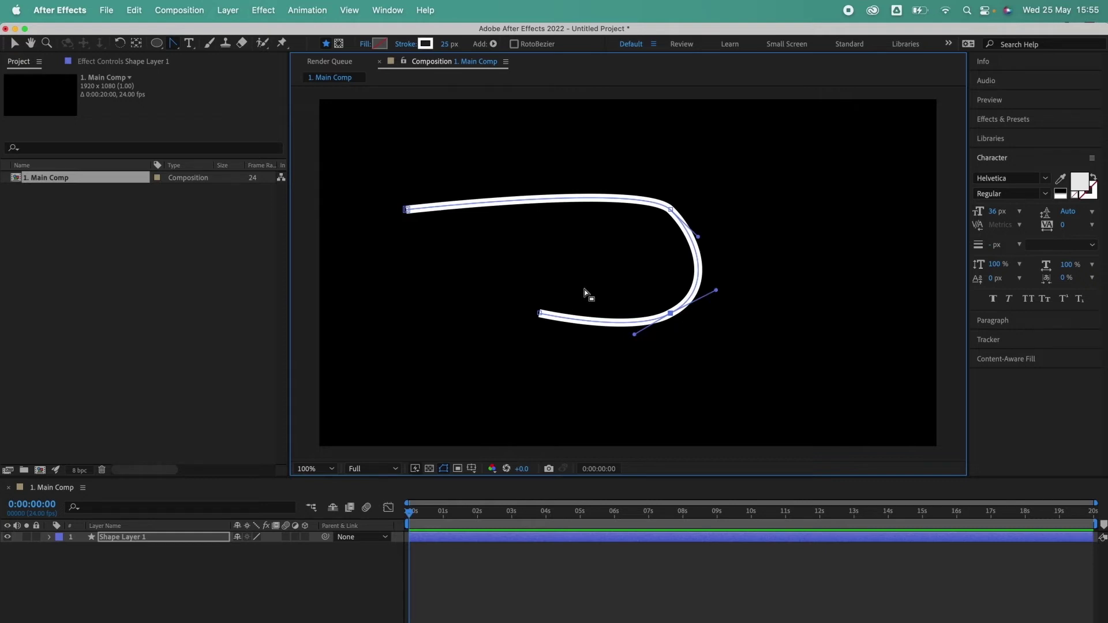
Step: Select the curved path and thicken its stroke width to 52 px
key(v)
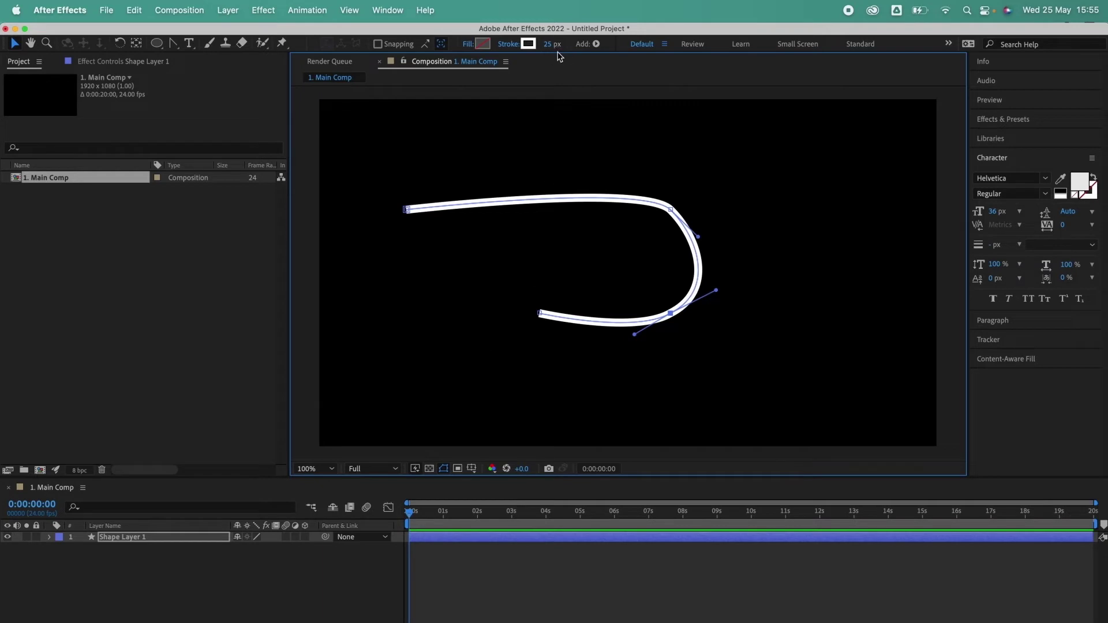
click(551, 200)
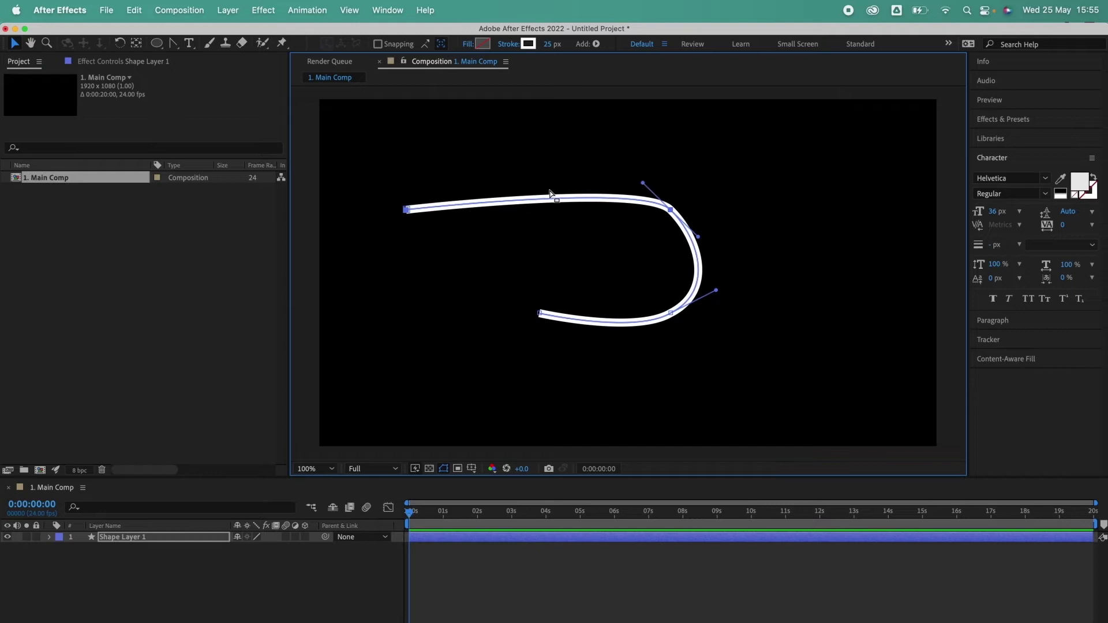
click(549, 45)
drag(549, 45, 566, 44)
Step: Change the stroke colour to crimson red (F30303)
click(528, 43)
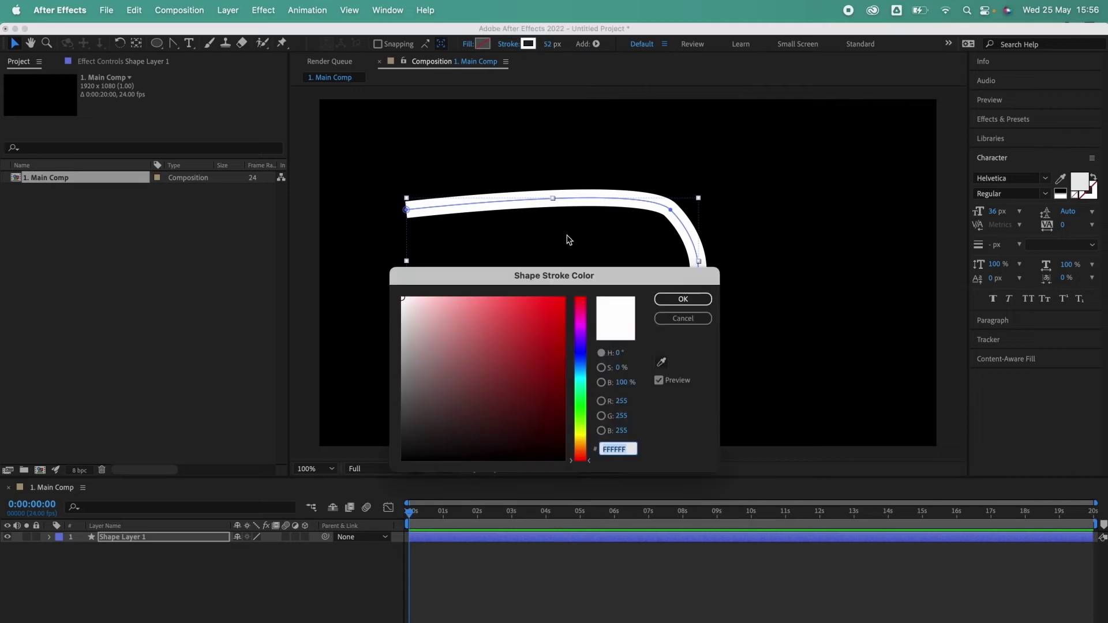
mouse_move(539, 353)
mouse_down()
mouse_move(564, 308)
mouse_move(520, 337)
mouse_up()
click(683, 299)
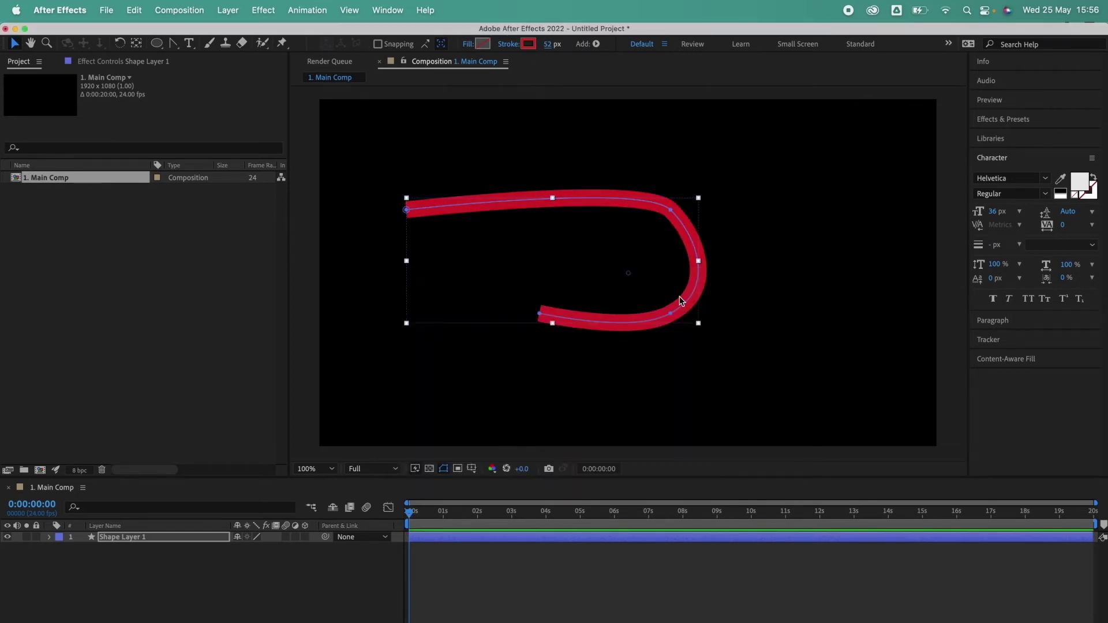
click(112, 537)
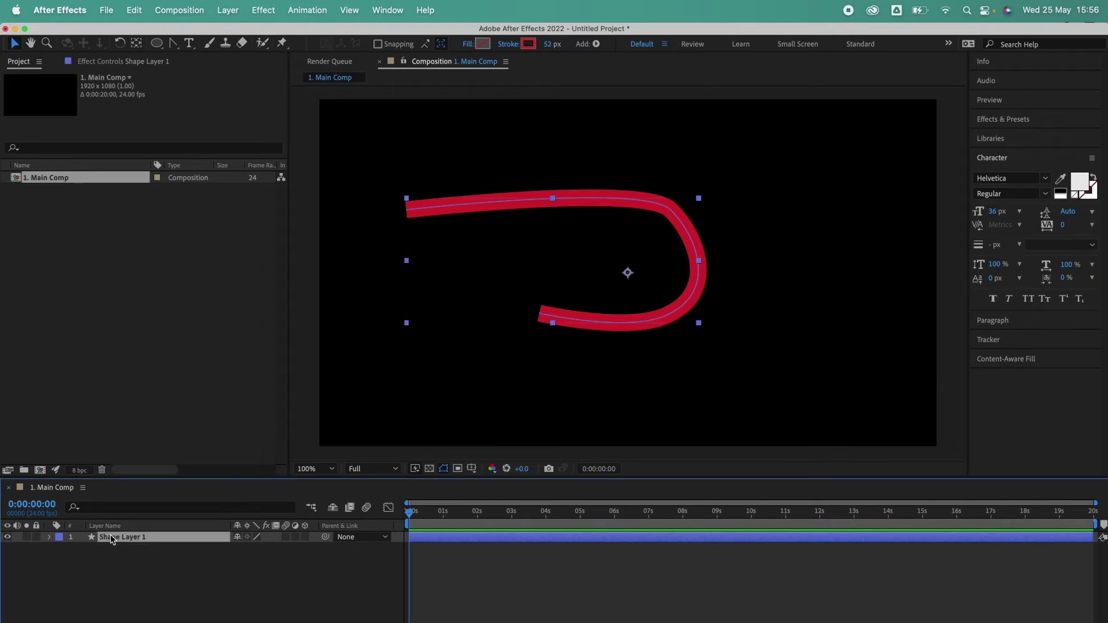
Step: Expand Stroke 1, add dashes at 10.0, and taper the stroke with End Length 43%
click(49, 537)
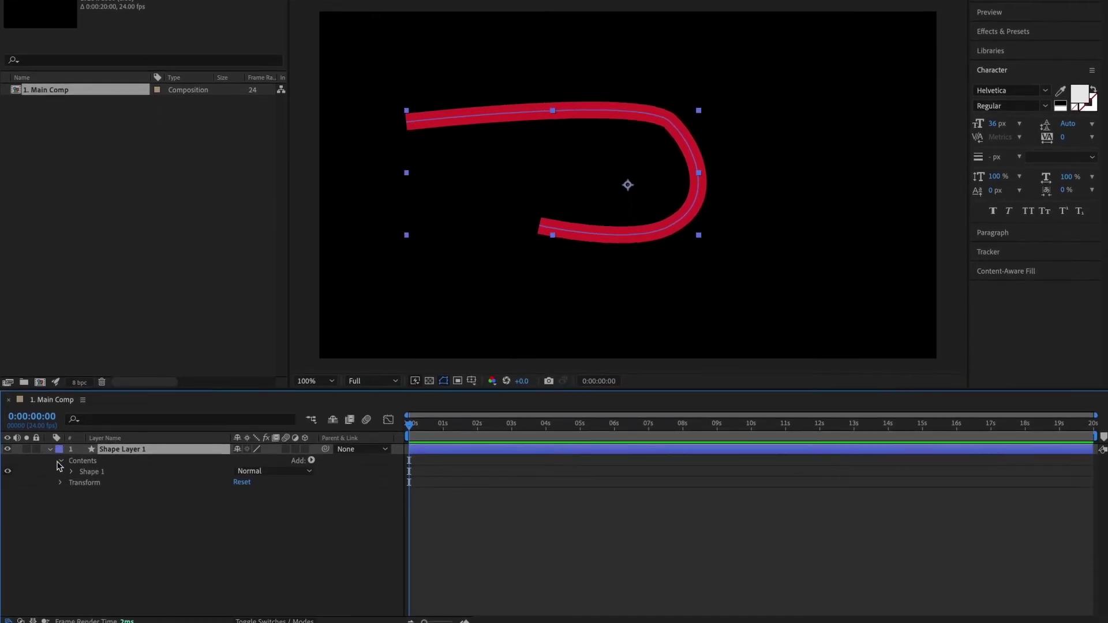
click(71, 471)
click(83, 493)
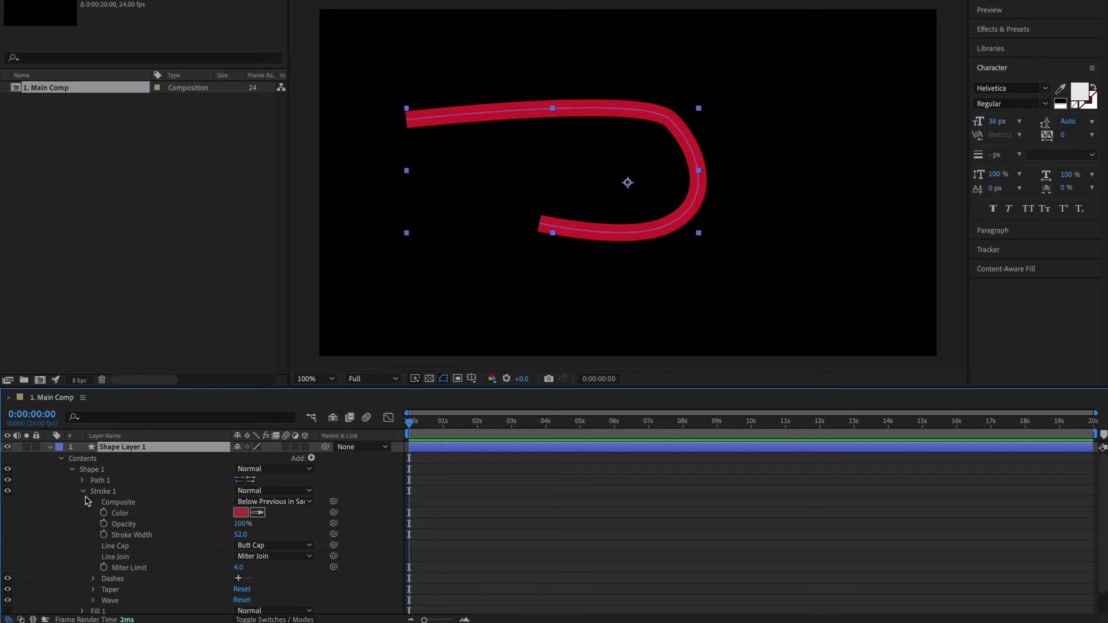
click(237, 579)
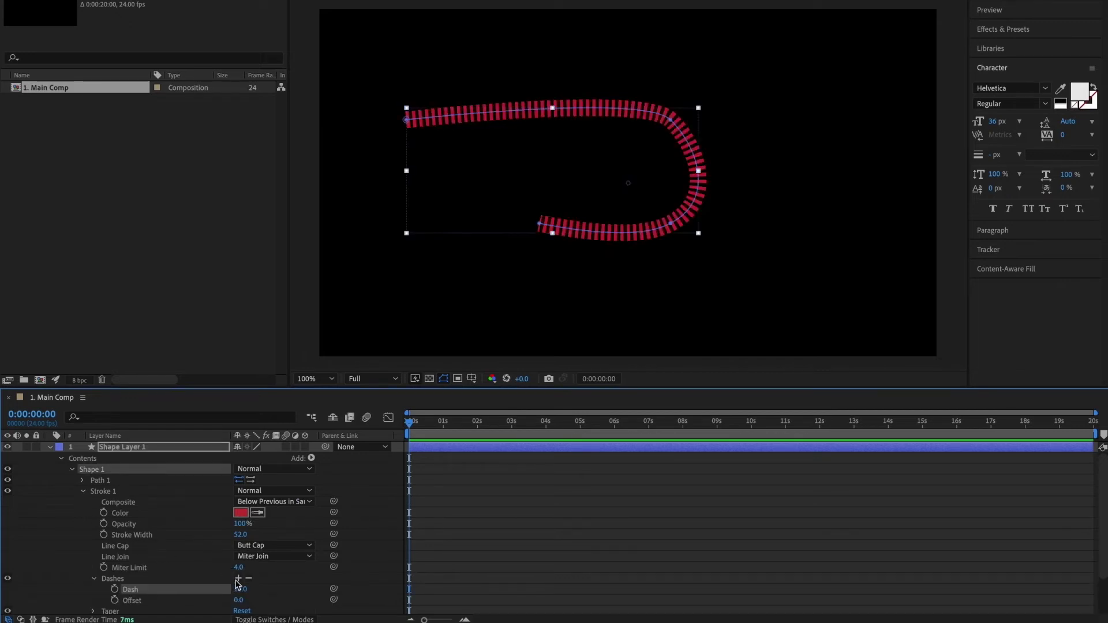
scroll(202, 562, down, 2)
click(94, 565)
scroll(213, 583, down, 2)
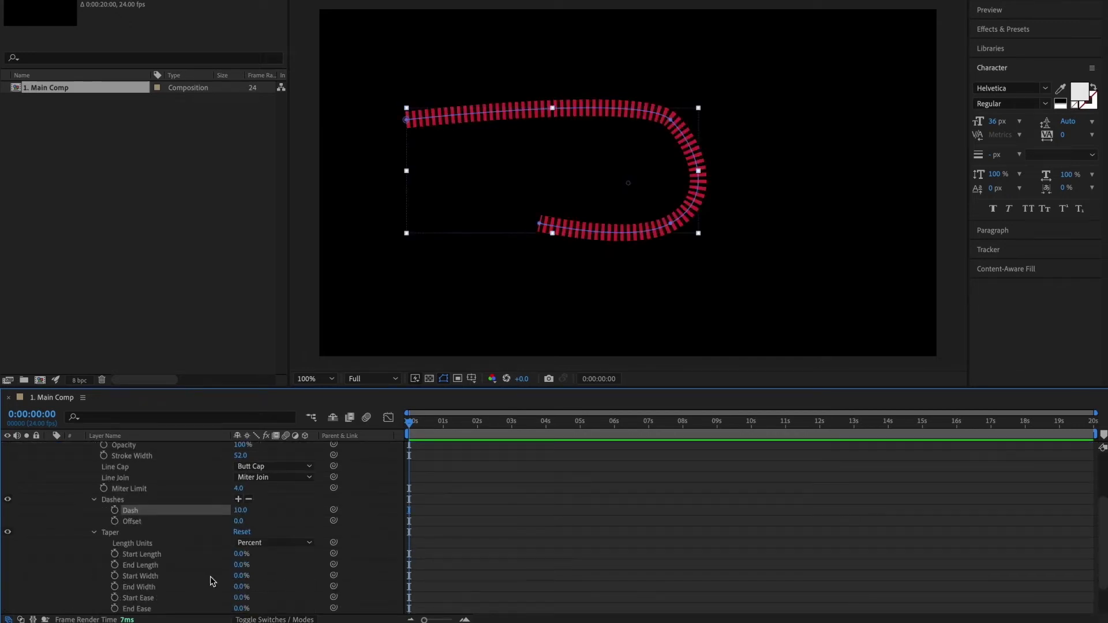
drag(240, 565, 260, 565)
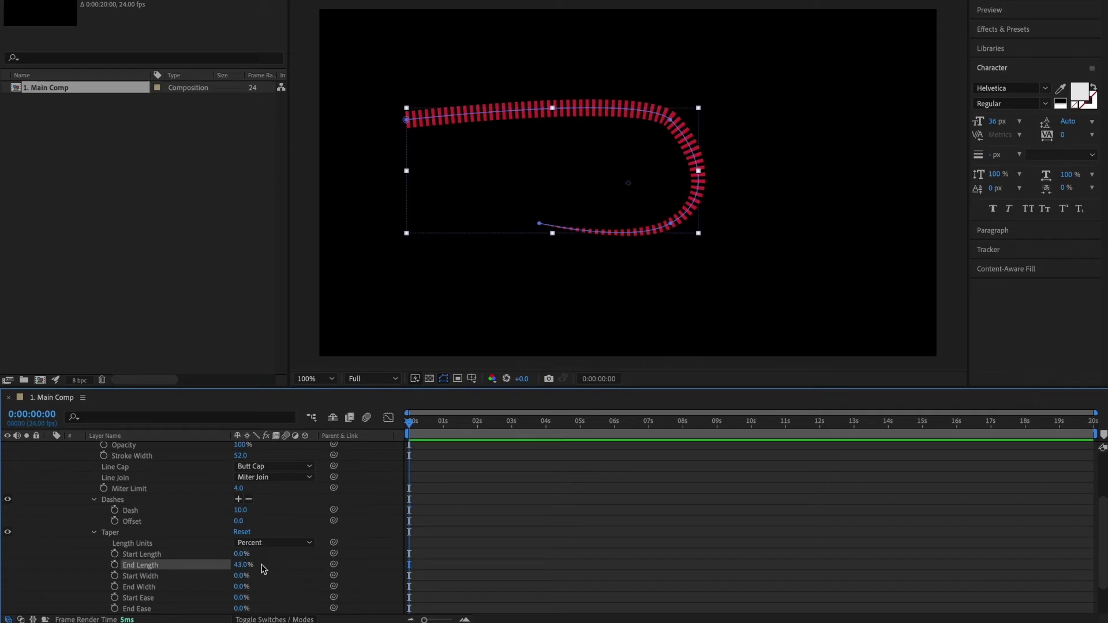
Step: Remove the dashes so the red stroke is solid again
scroll(194, 522, up, 3)
scroll(197, 523, down, 1)
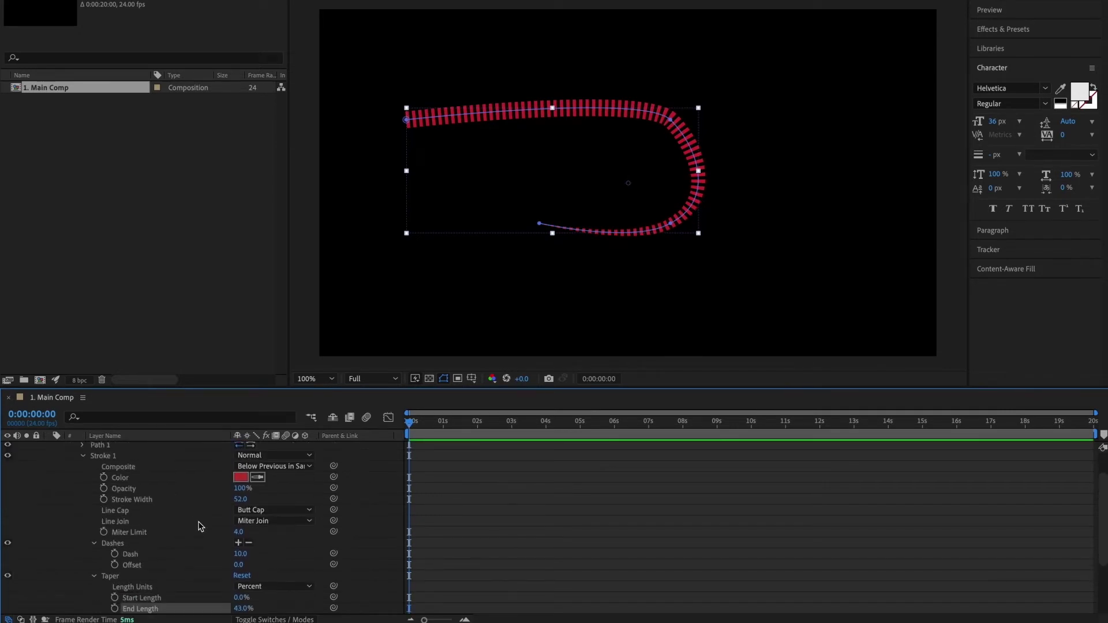
click(248, 543)
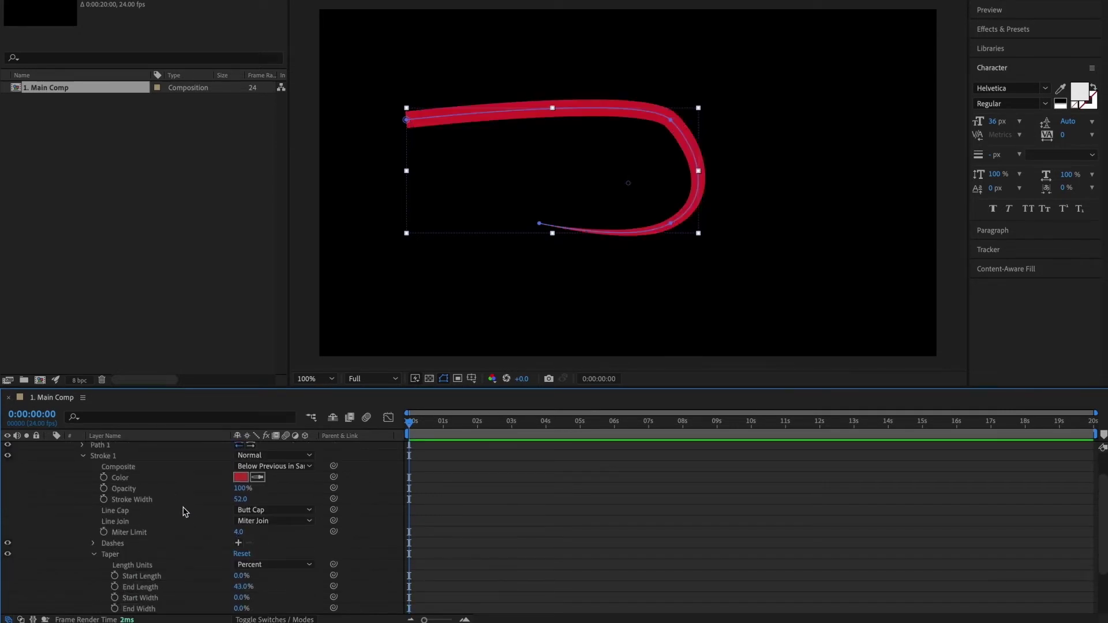
key(ctrl+z)
key(ctrl+shift+z)
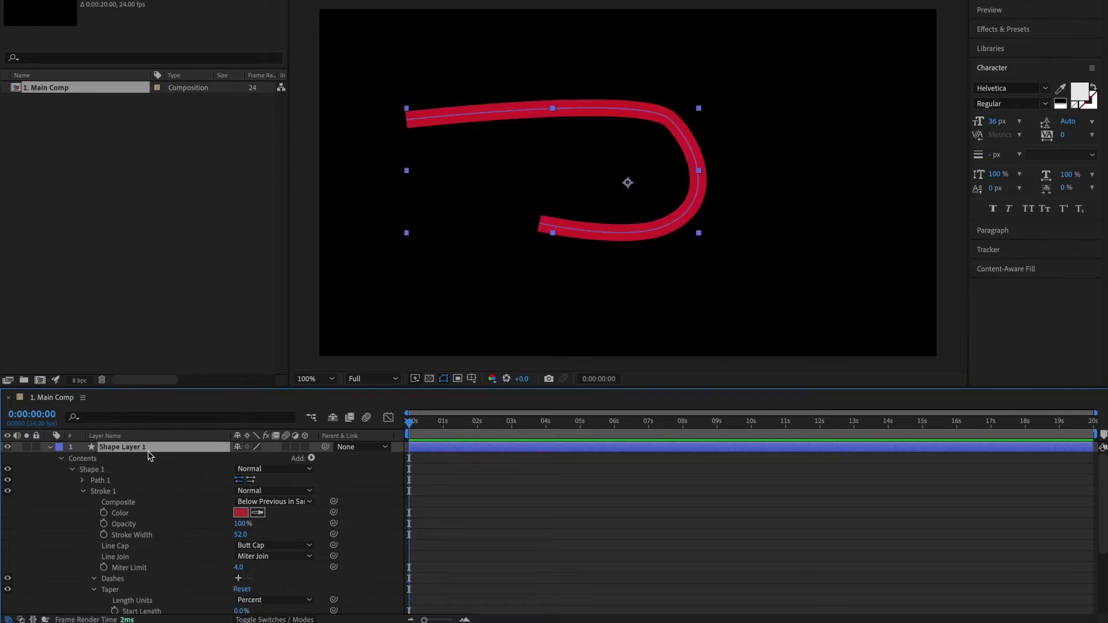
Step: Delete the two lower vertices, leaving a single straight horizontal line
click(540, 225)
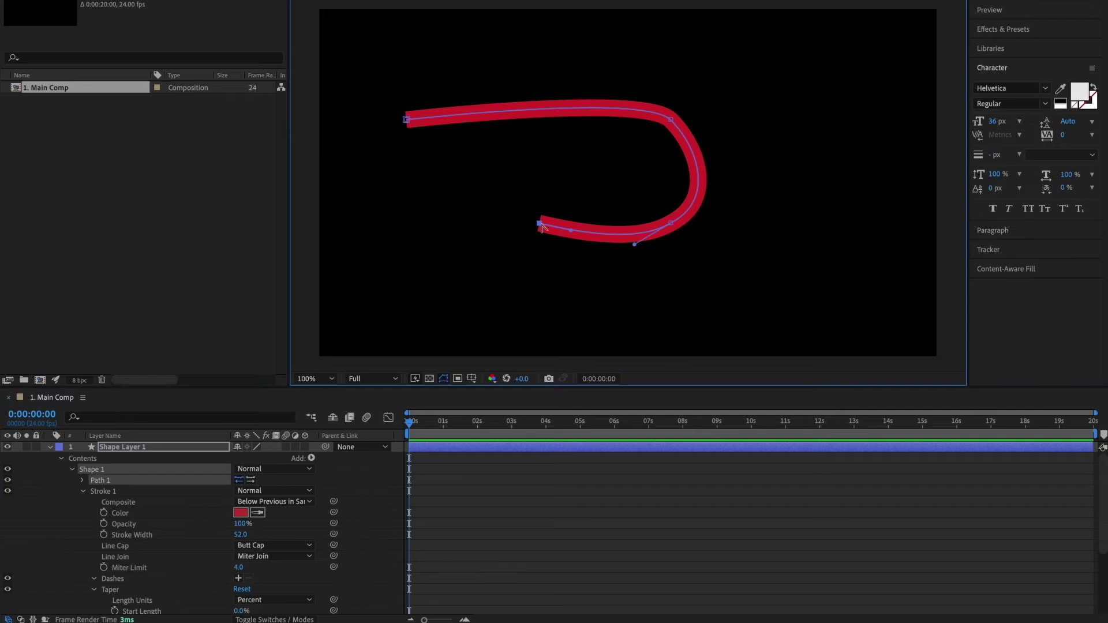
key(Delete)
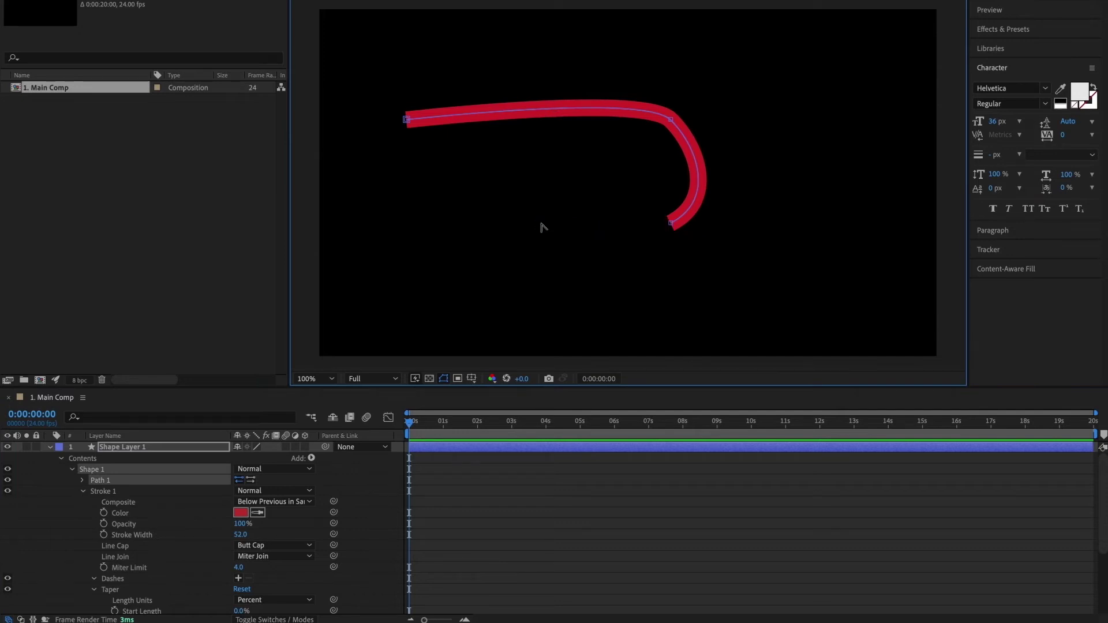
click(670, 223)
key(Delete)
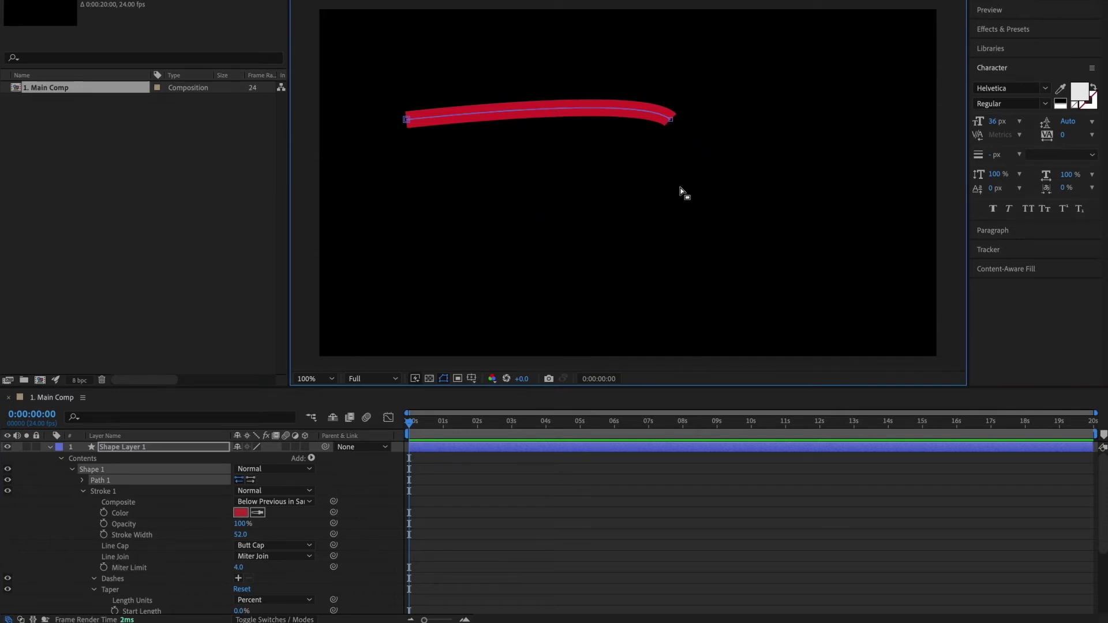
ctrl+alt+click(671, 120)
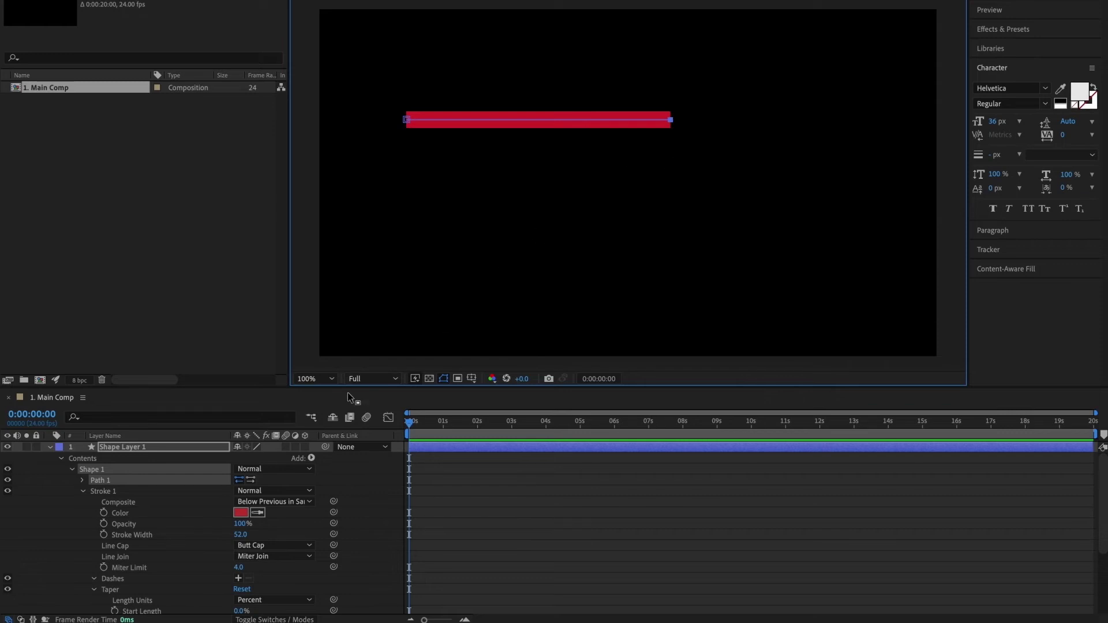
Step: Add Trim Paths to the shape's contents
click(311, 458)
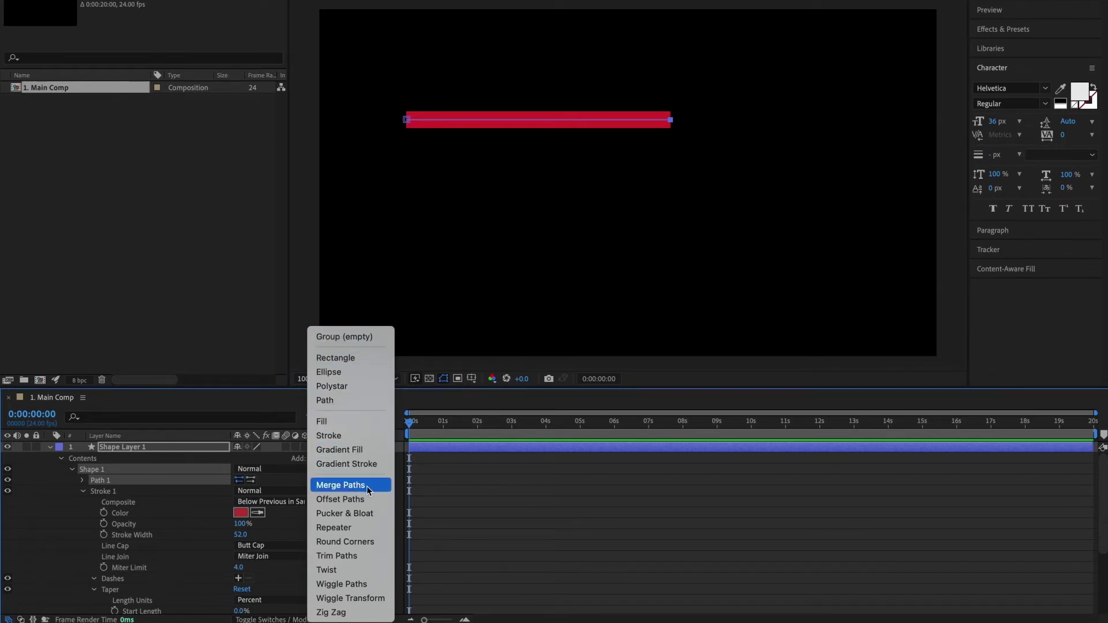
click(371, 558)
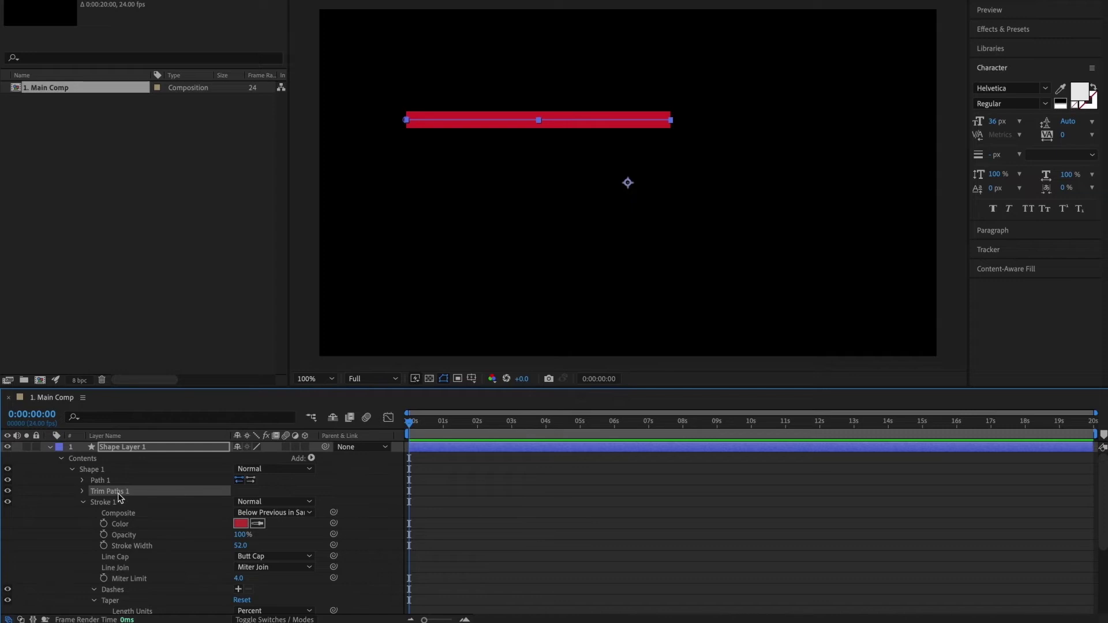
click(83, 502)
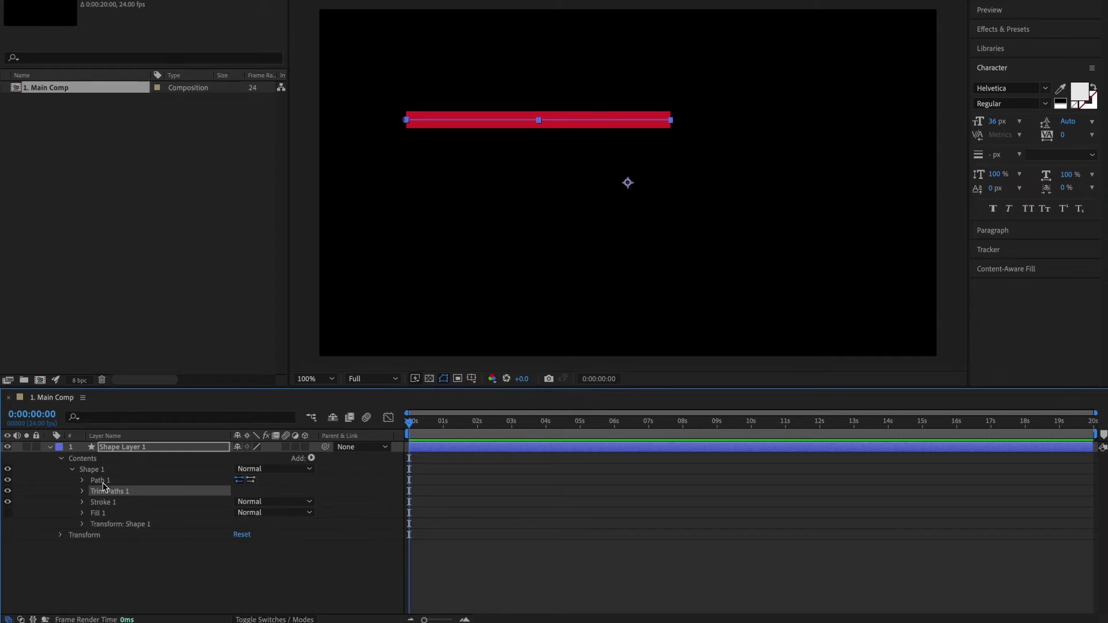
Step: Rename the shape layer to 'Animated Line'
click(152, 449)
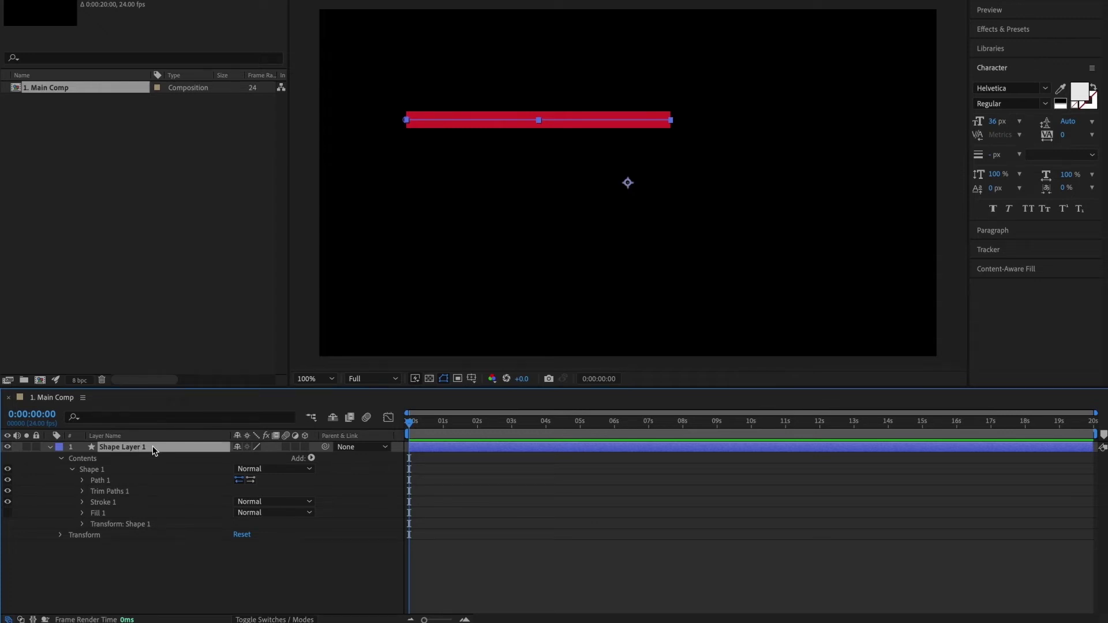
key(Return)
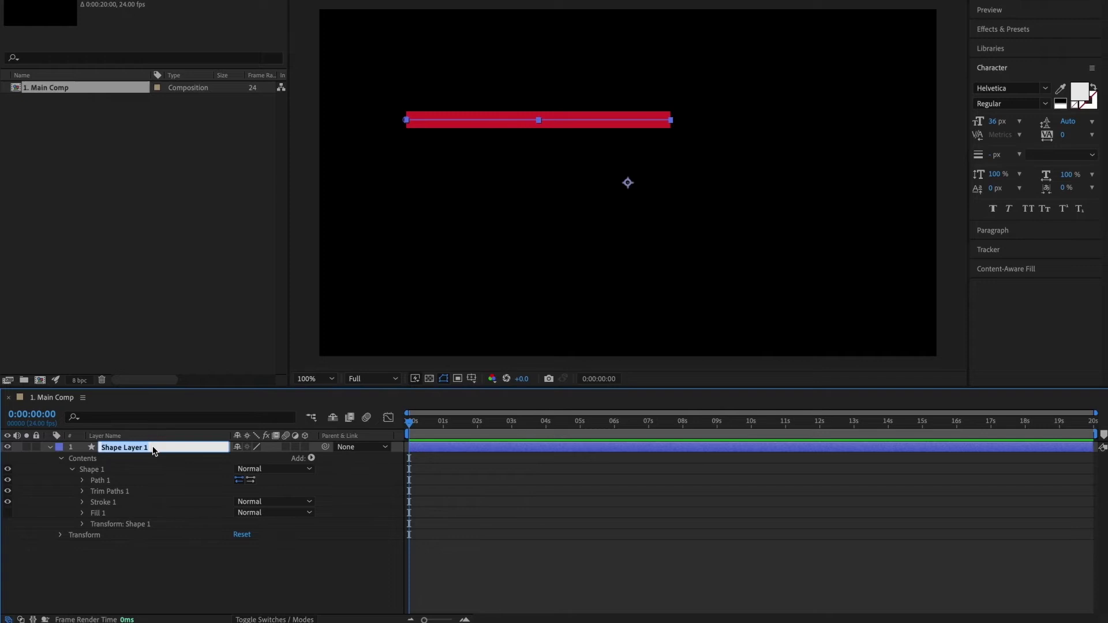
text(Animated Line)
key(Return)
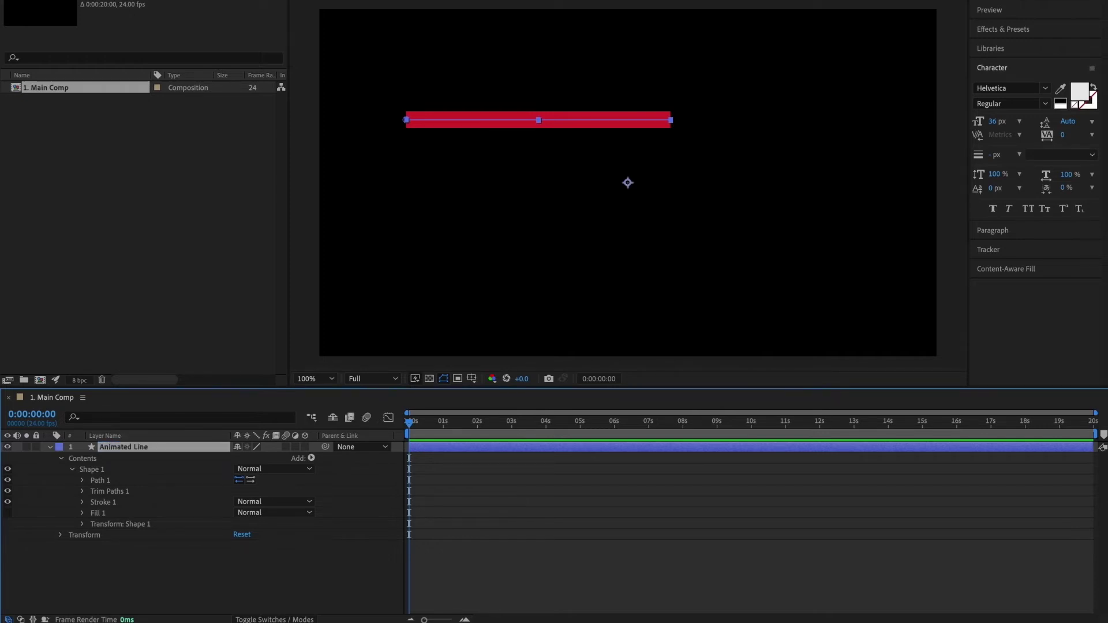
Step: Rename Trim Paths 1 to 'Line Animation'
click(141, 493)
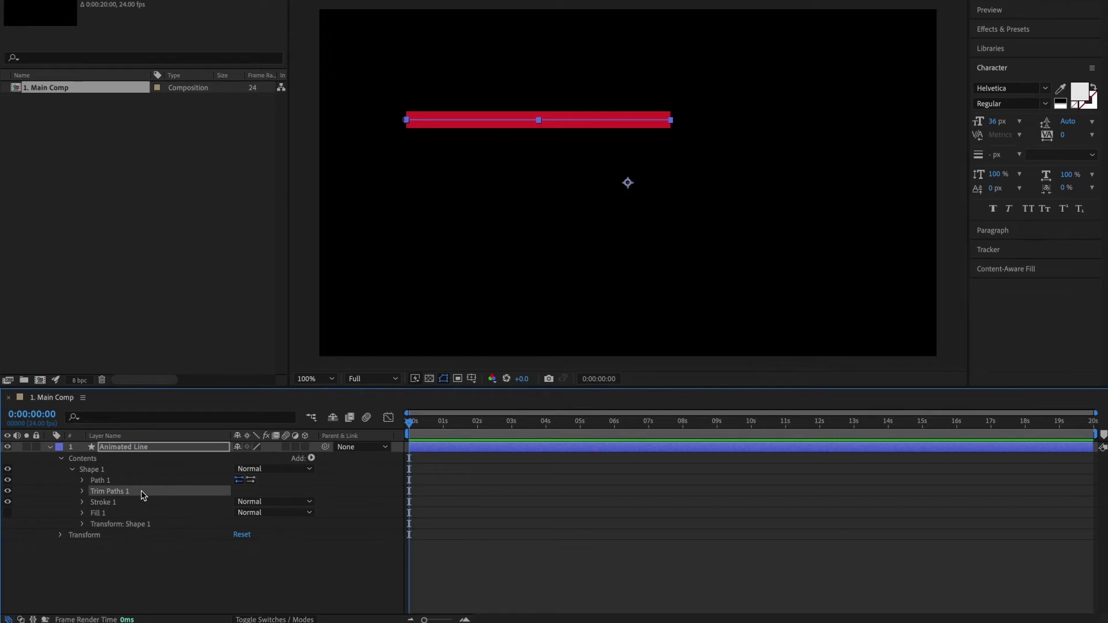
key(Return)
text(Line Animation)
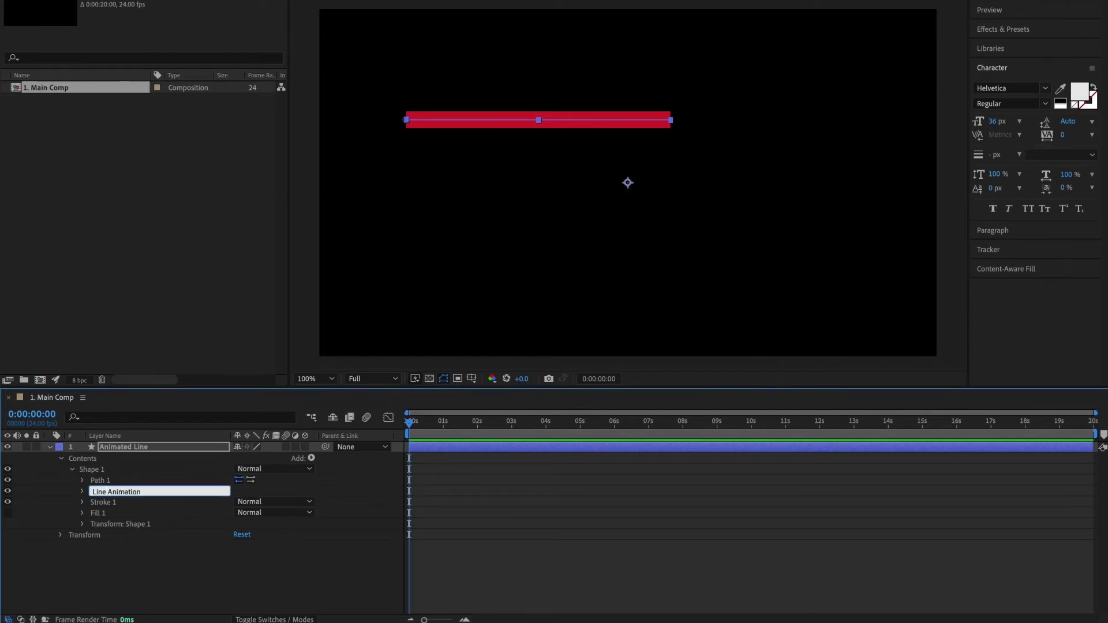
key(Return)
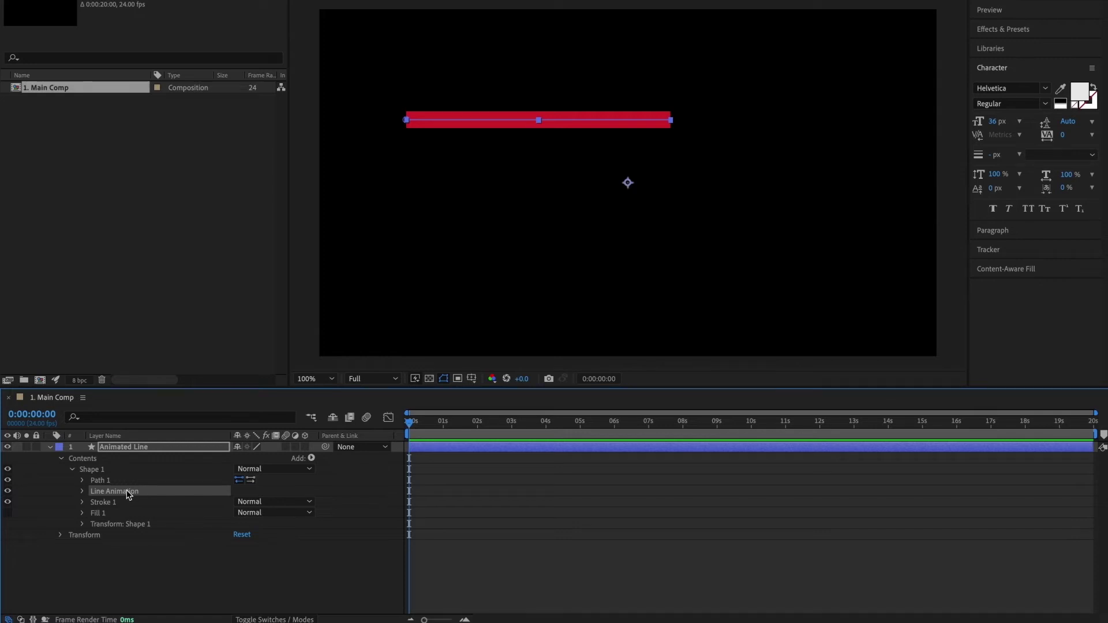
Step: Expand Line Animation, scrub End down to 17%, then return it to 100%
click(83, 492)
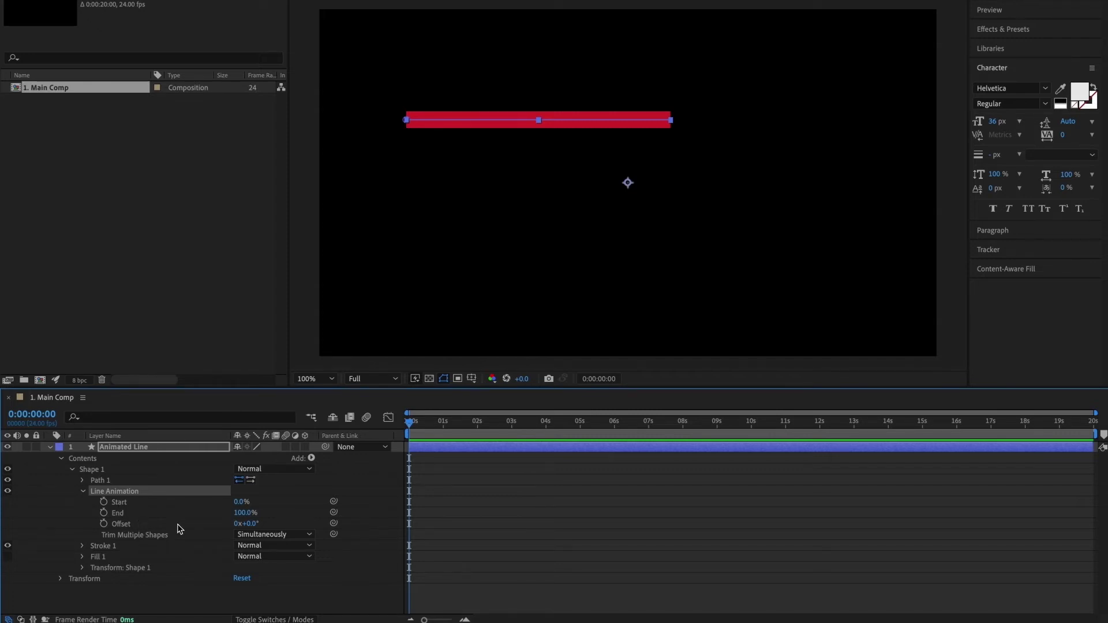
click(243, 513)
drag(243, 513, 302, 511)
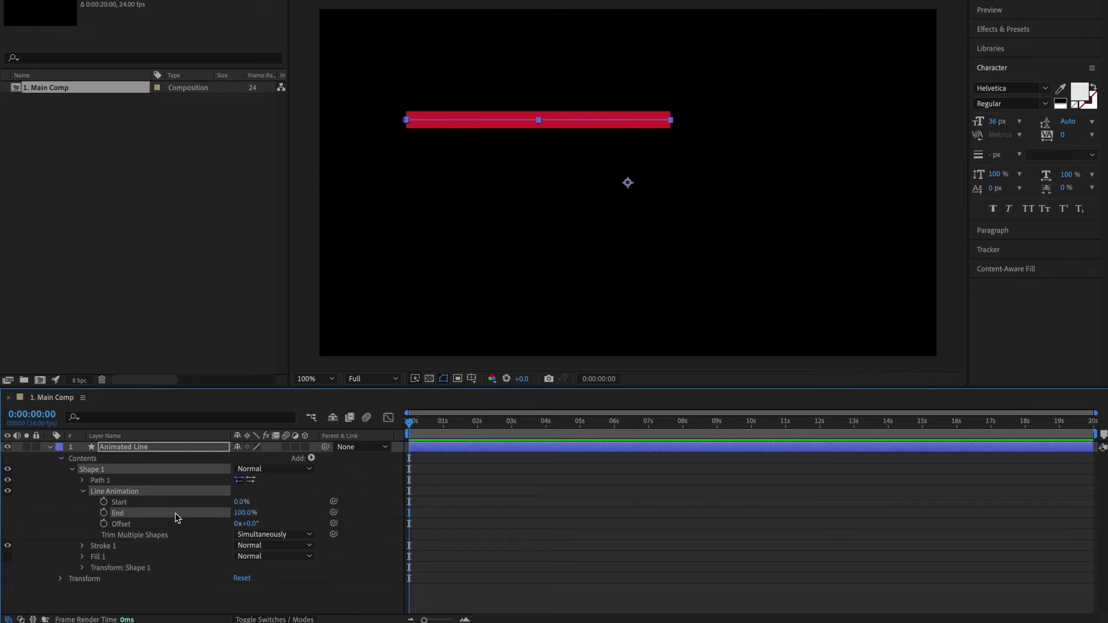
mouse_move(237, 513)
mouse_down()
mouse_move(165, 511)
mouse_move(233, 513)
mouse_up()
Step: Keyframe the line's End from 0% at 0 seconds to 100% at 2 seconds
drag(410, 424, 402, 426)
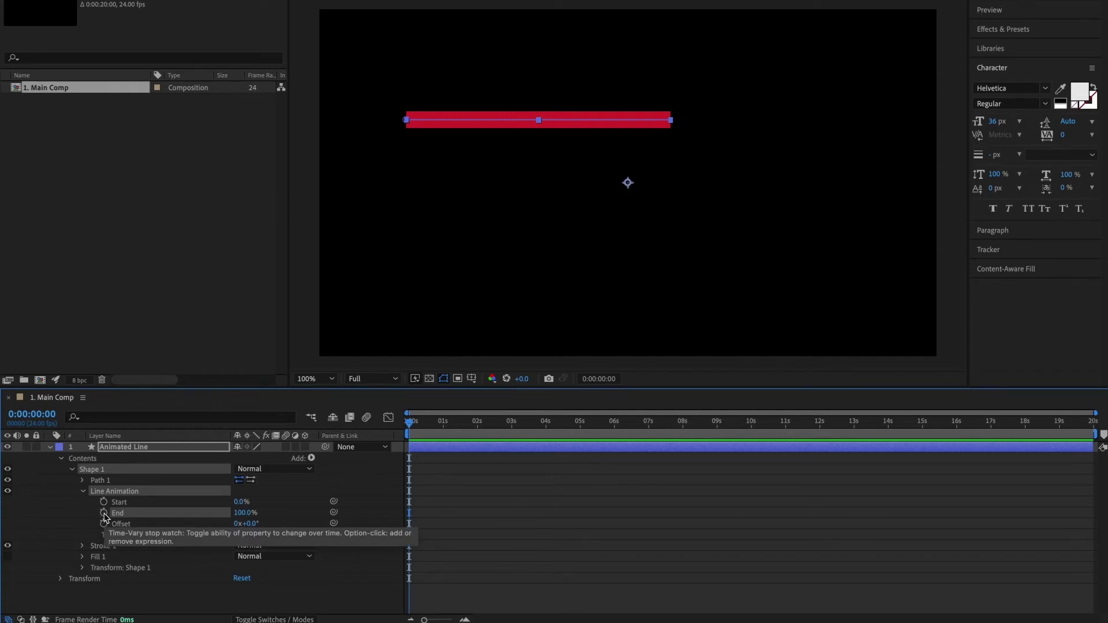
click(104, 513)
click(242, 512)
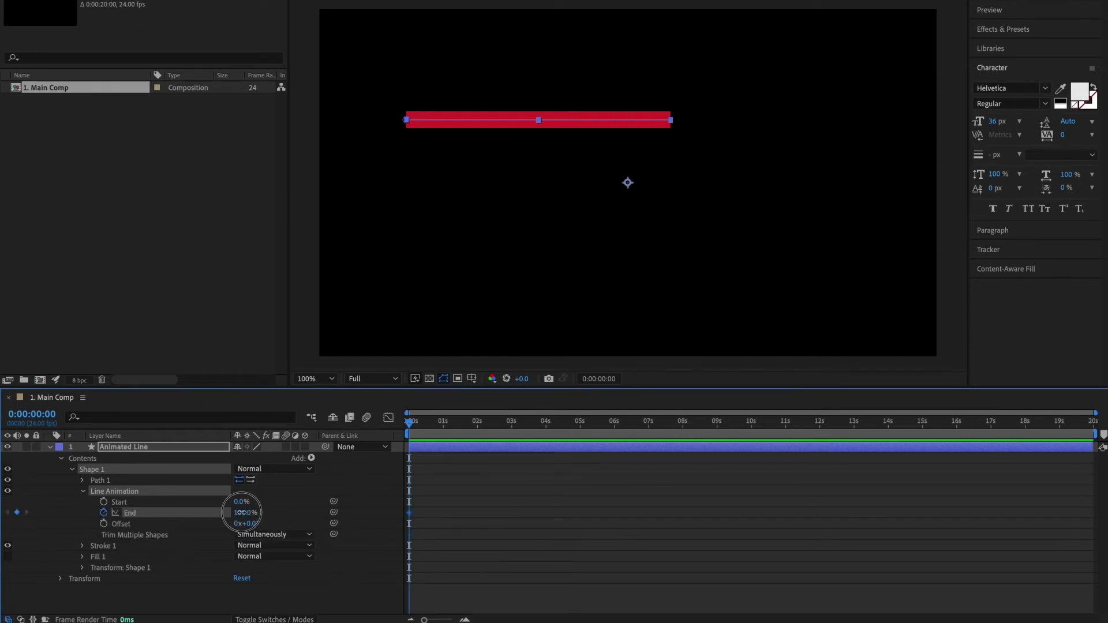
text(0)
key(Return)
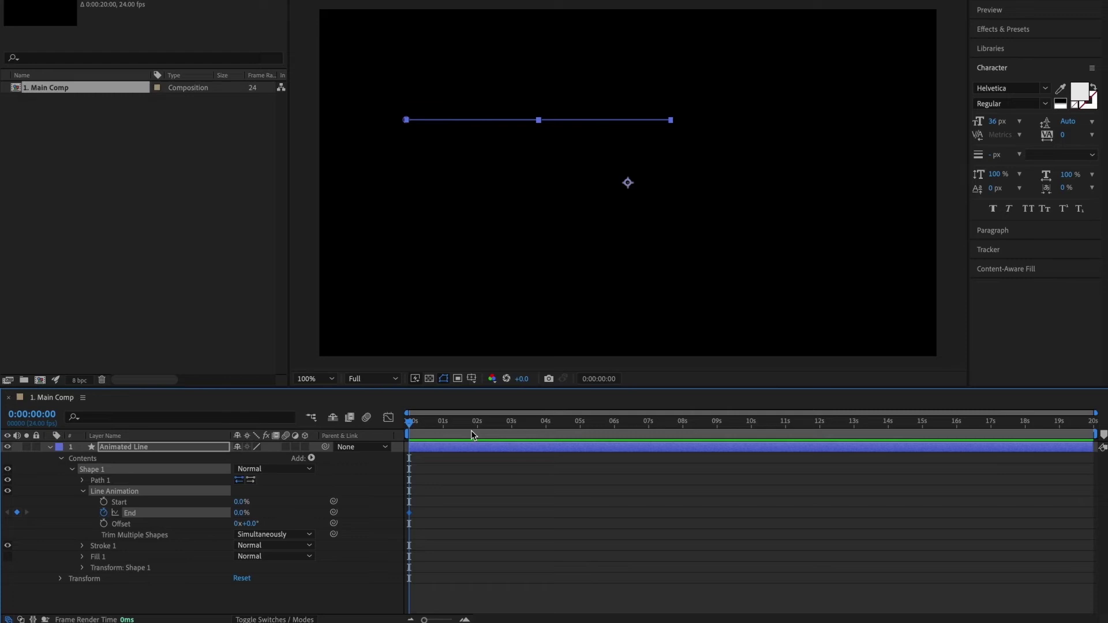
click(476, 426)
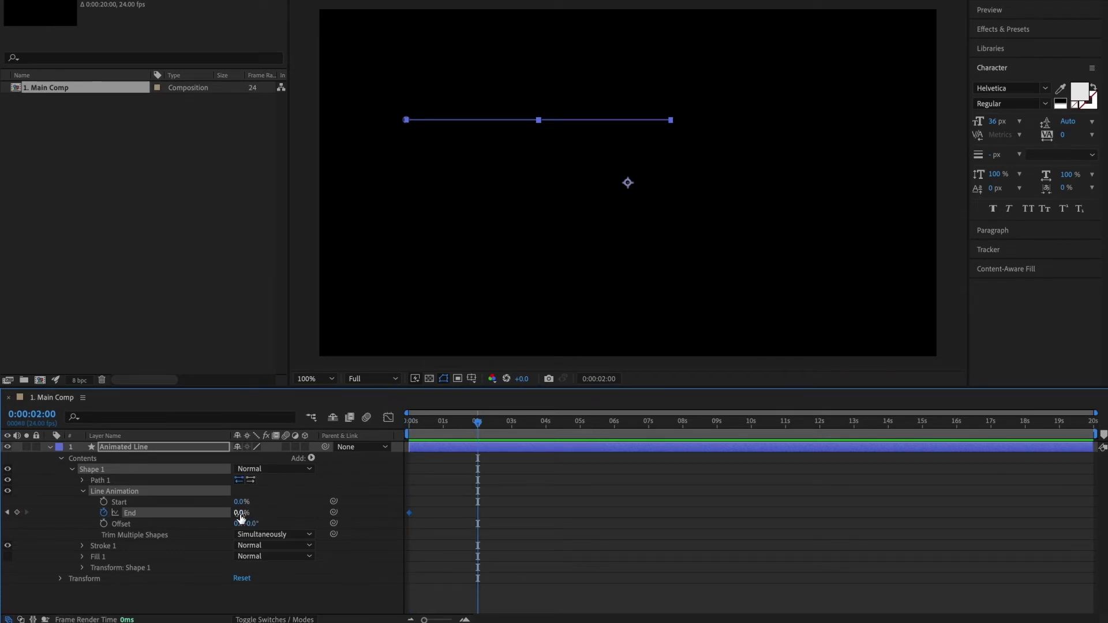
drag(241, 513, 355, 509)
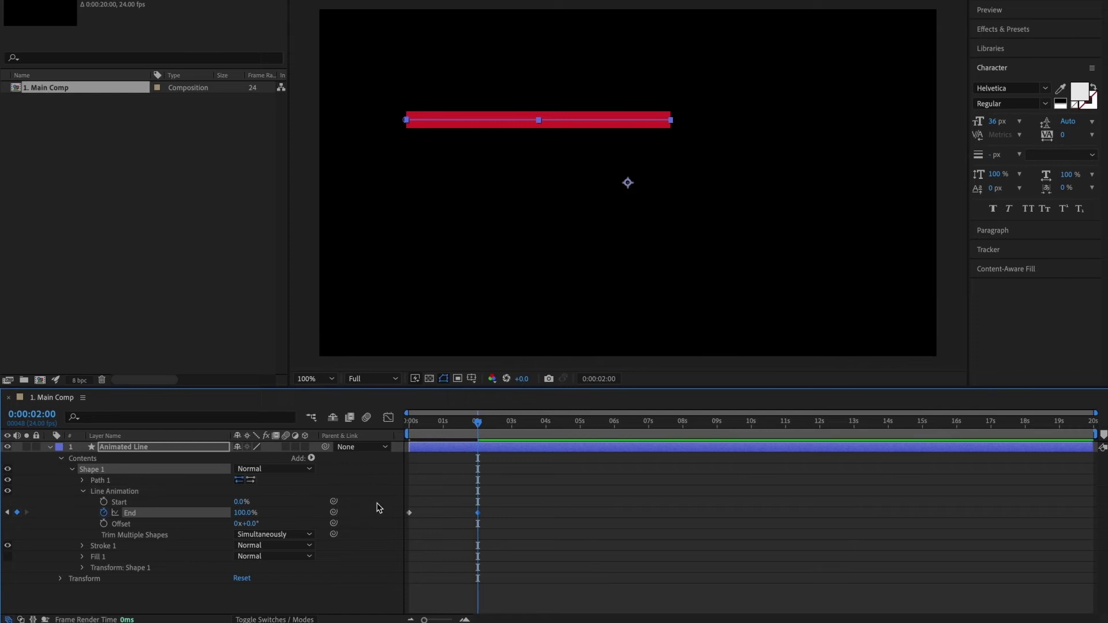
Step: End the work area at about 2.7 seconds and preview the line drawing on
click(499, 433)
key(Home)
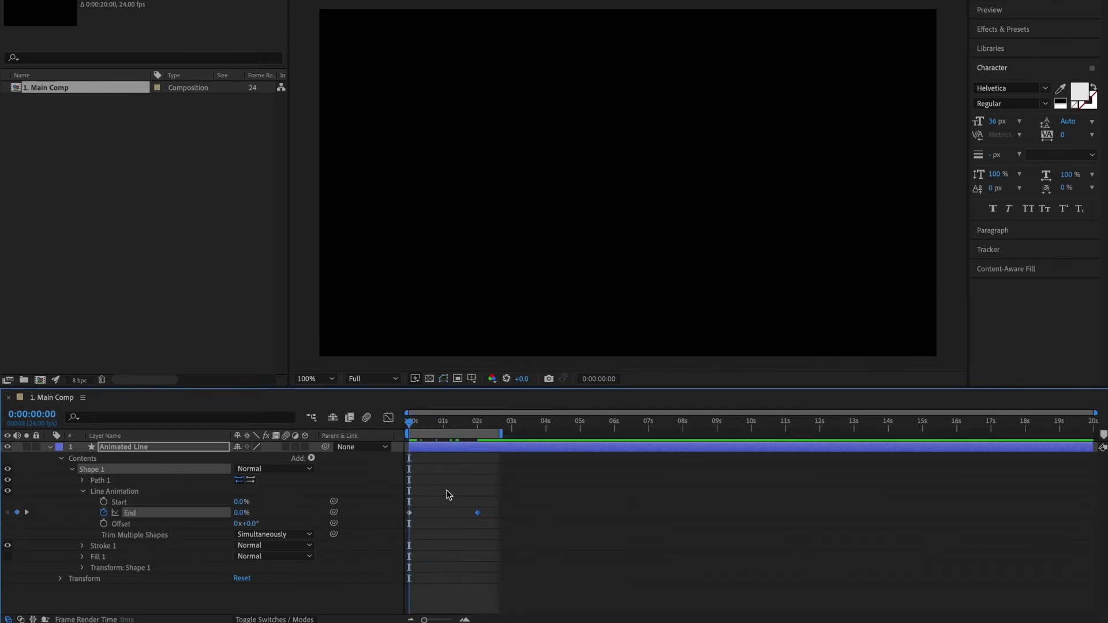
key(space)
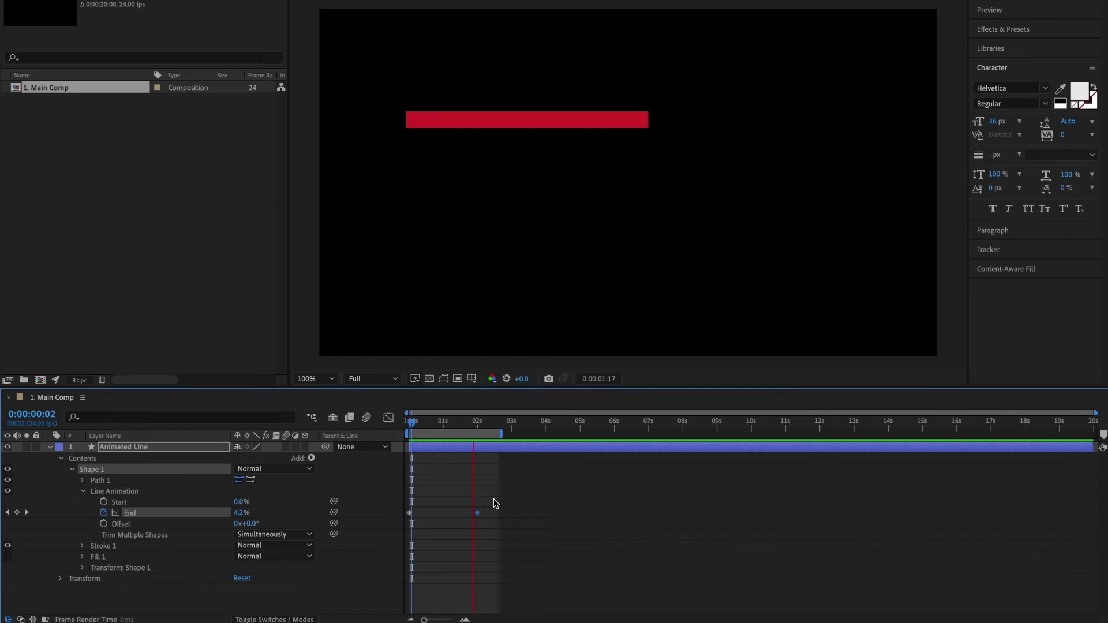
key(space)
Step: Apply Easy Ease (F9) to both End keyframes and preview the result
drag(492, 505, 364, 539)
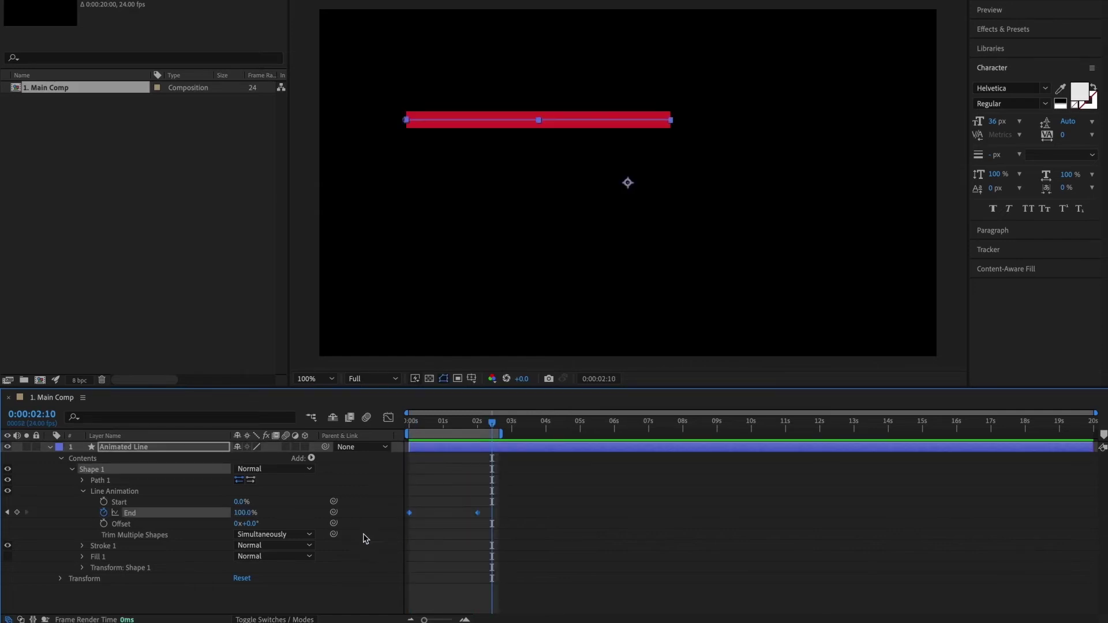
key(F9)
key(space)
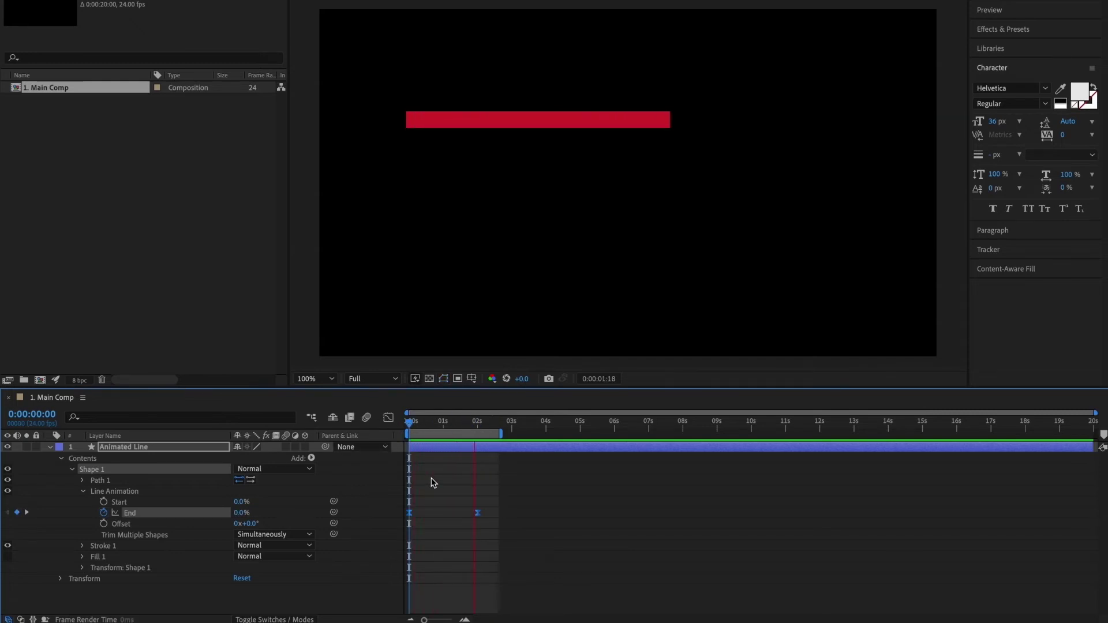
key(space)
Step: In the Graph Editor, raise the final keyframe's influence to 94.84%, then preview
click(388, 417)
drag(531, 577, 371, 606)
drag(467, 578, 443, 580)
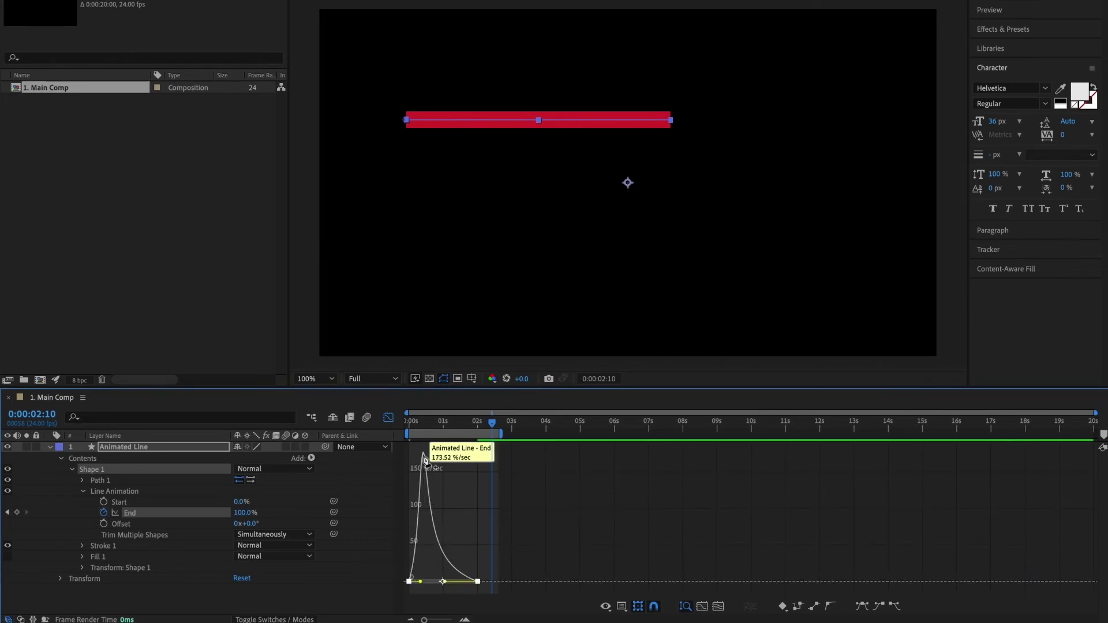
click(389, 417)
key(space)
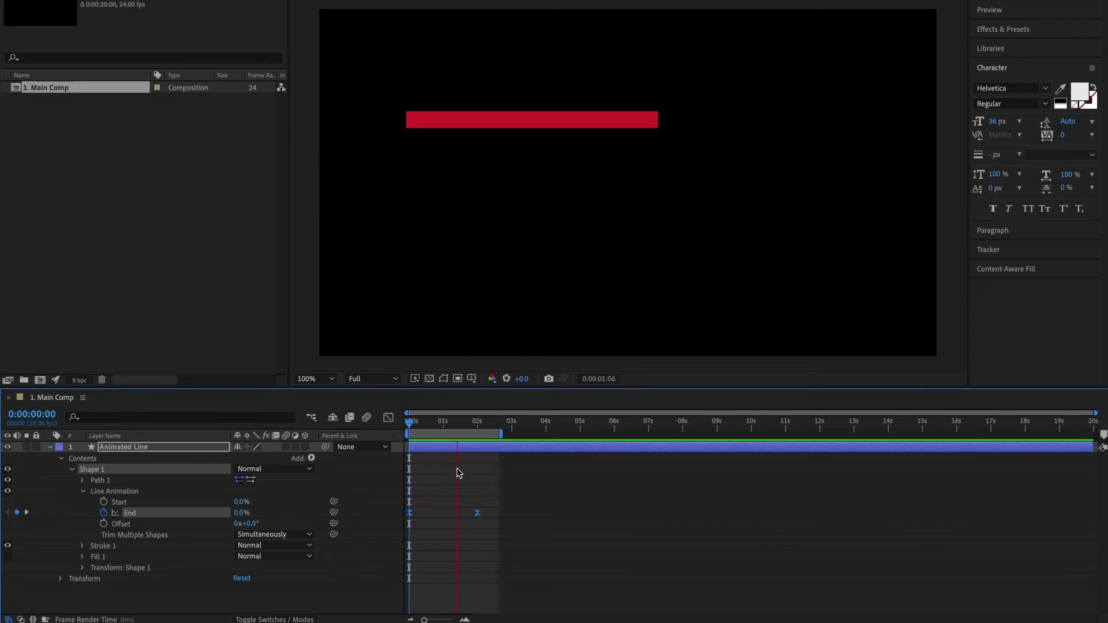
Step: Stop the preview and delete both End keyframes, leaving End at a static 100%
key(space)
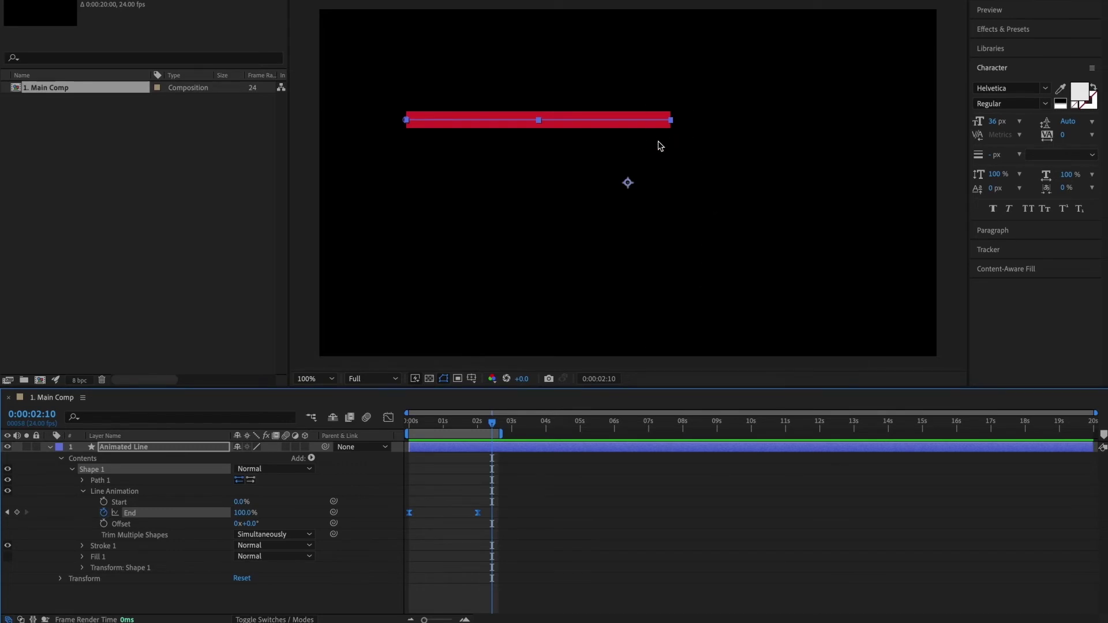
click(515, 515)
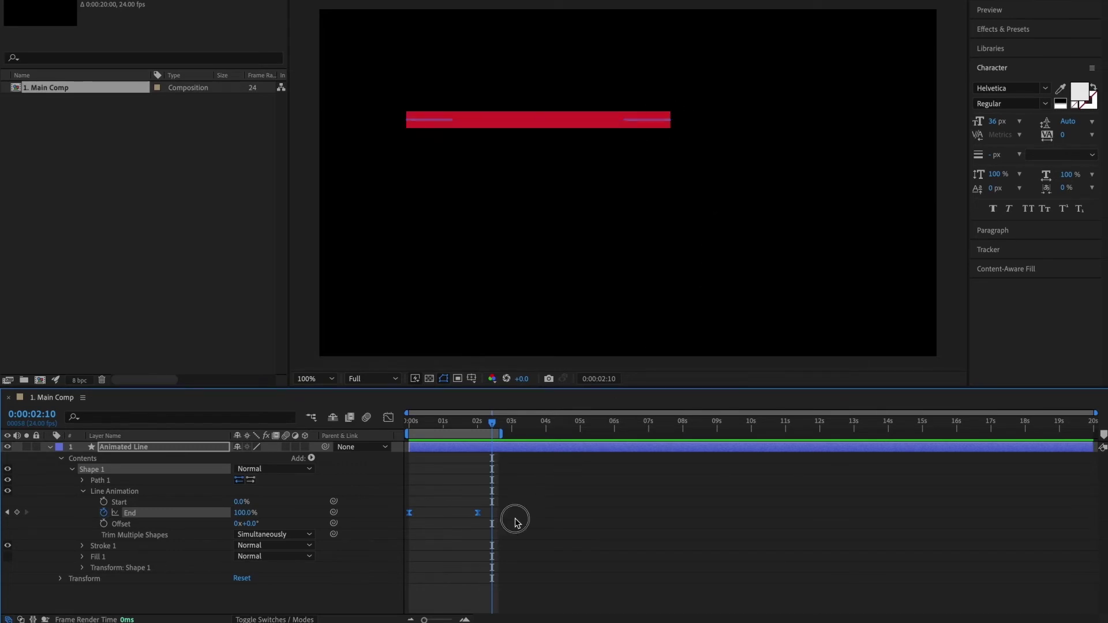
drag(515, 508, 372, 543)
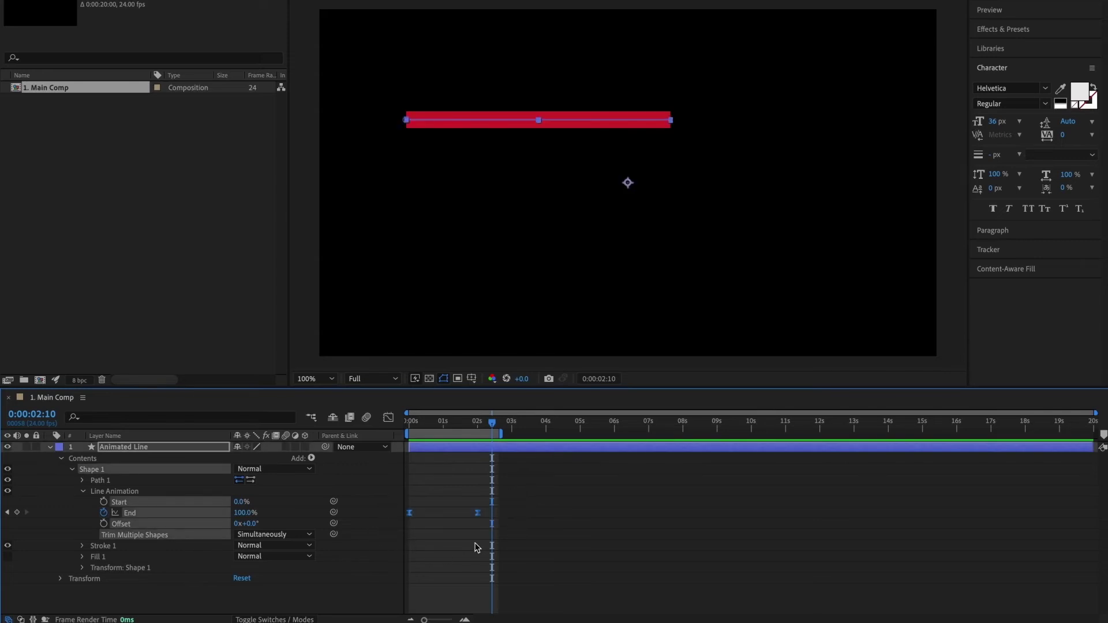
key(Delete)
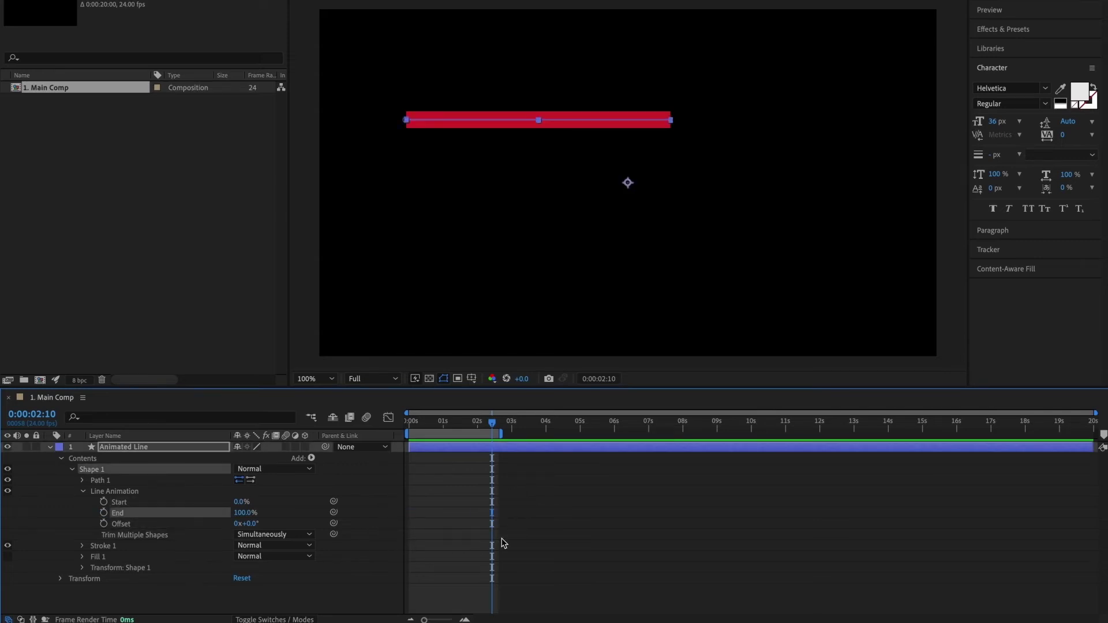
click(462, 514)
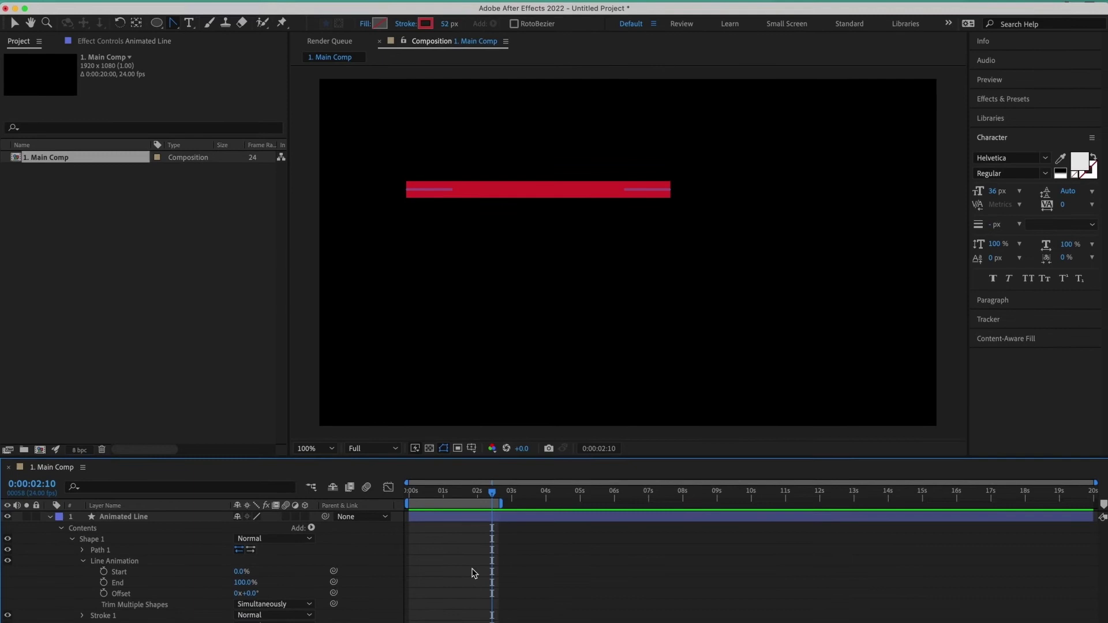
Step: Open Create Nulls From Paths.jsx from the Window menu and select Animated Line's Path 1 Path
click(386, 9)
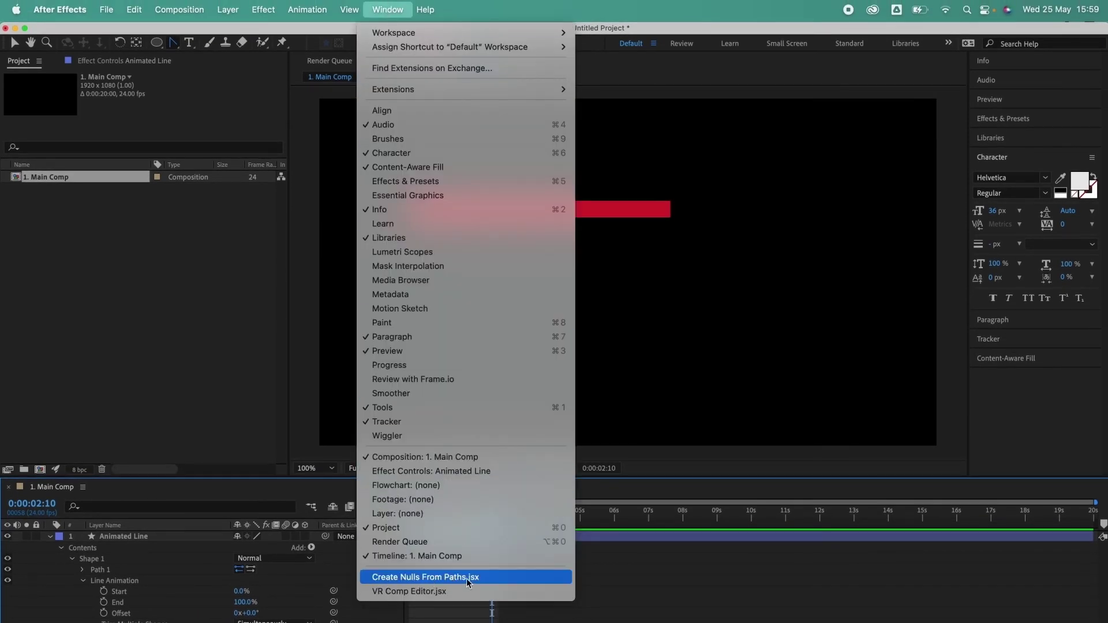
click(499, 578)
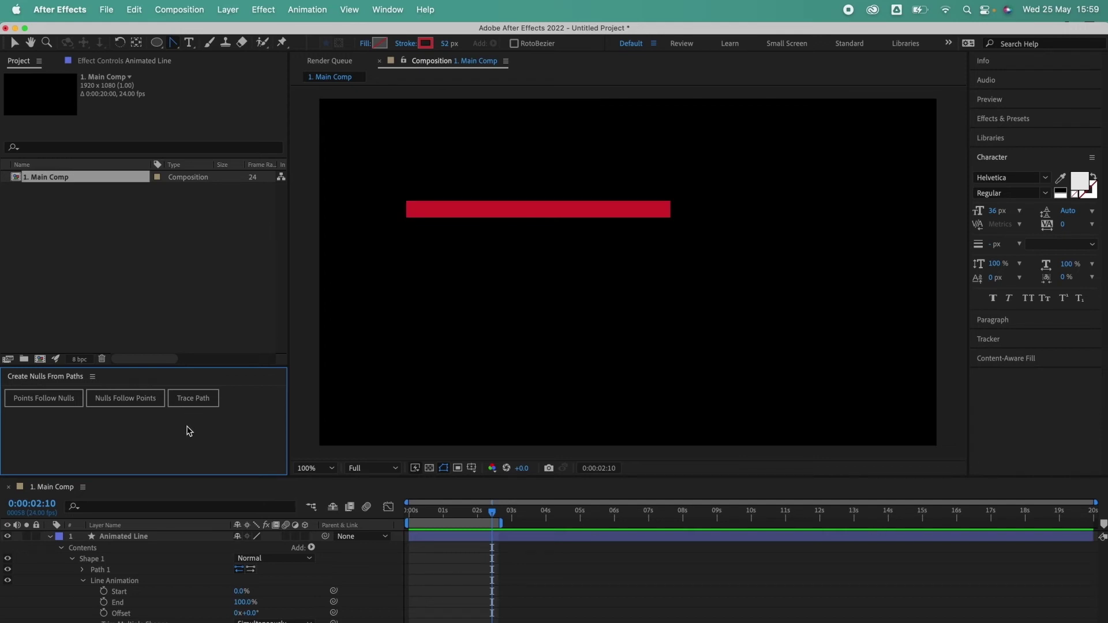
click(117, 537)
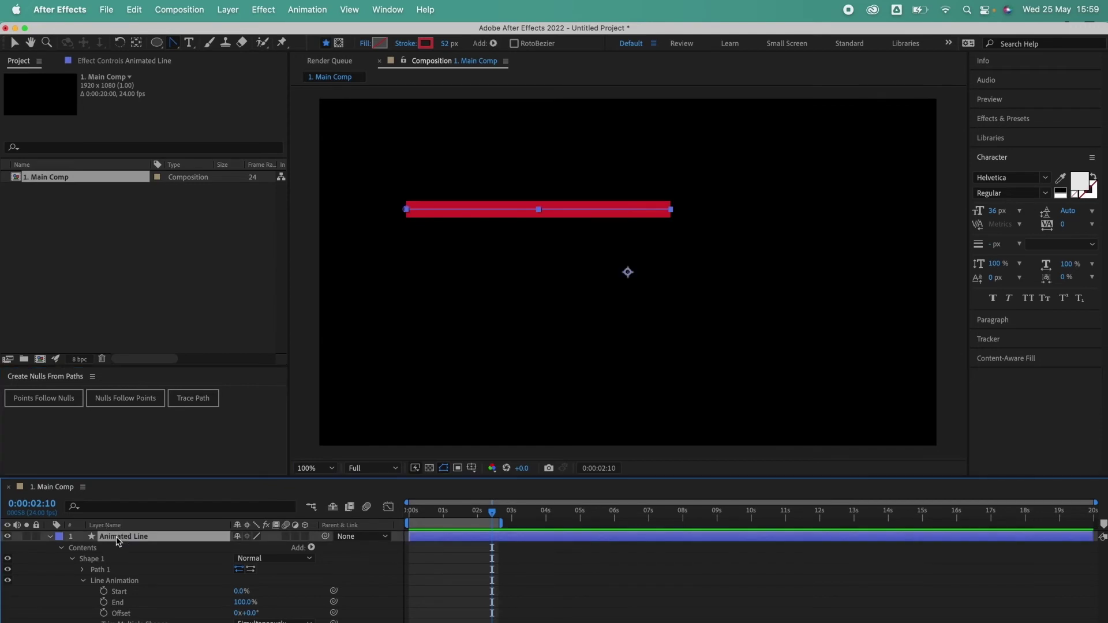
click(83, 570)
click(120, 581)
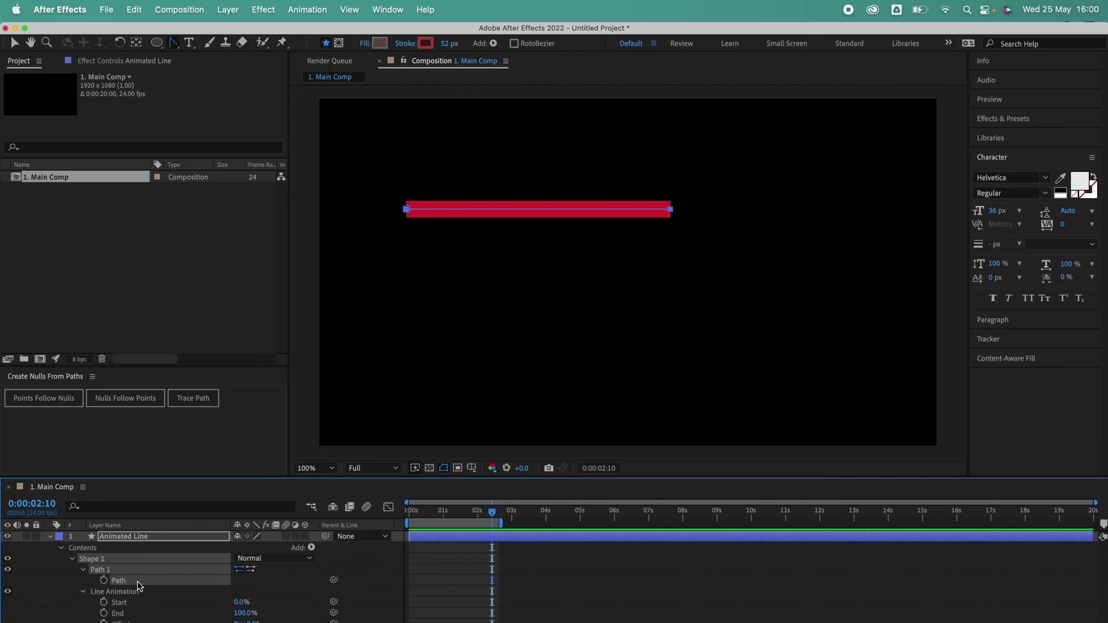
Step: Create a Trace Path null for Animated Line's Path 1 and return time to 0:00:00:00
click(192, 401)
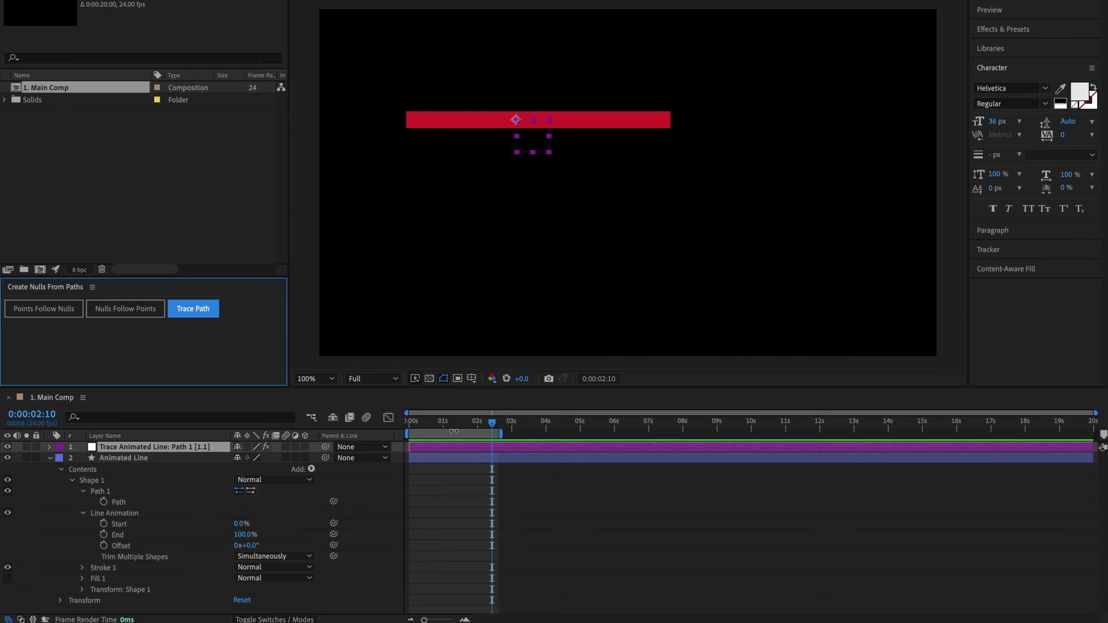
drag(491, 423, 408, 424)
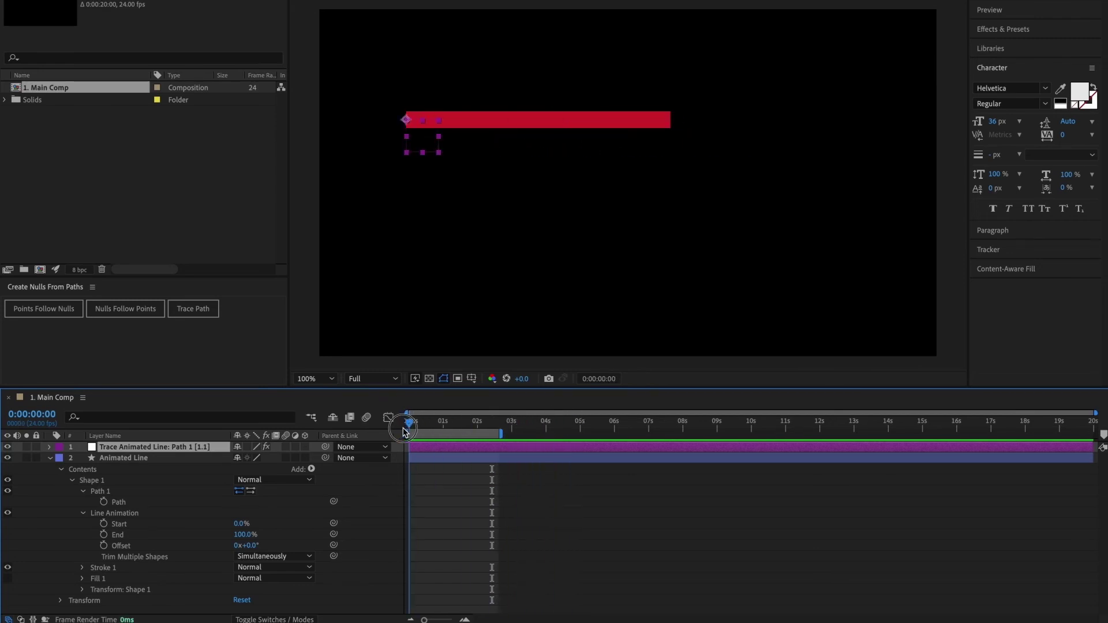
Step: Set the trace null's Trace Path Loop option to Off
click(49, 447)
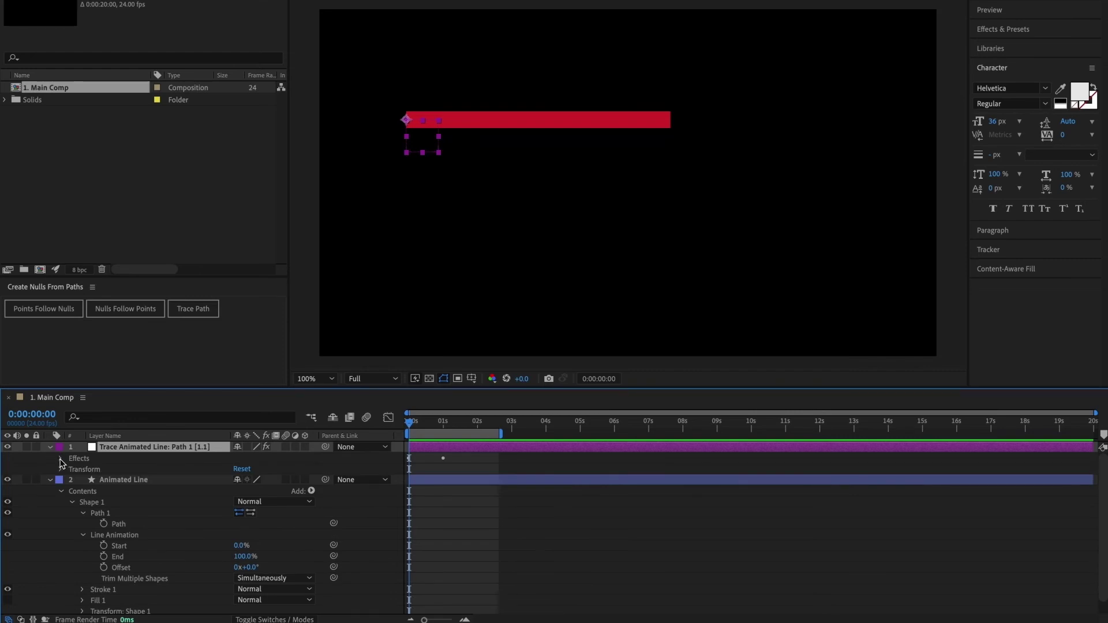
click(61, 459)
click(72, 469)
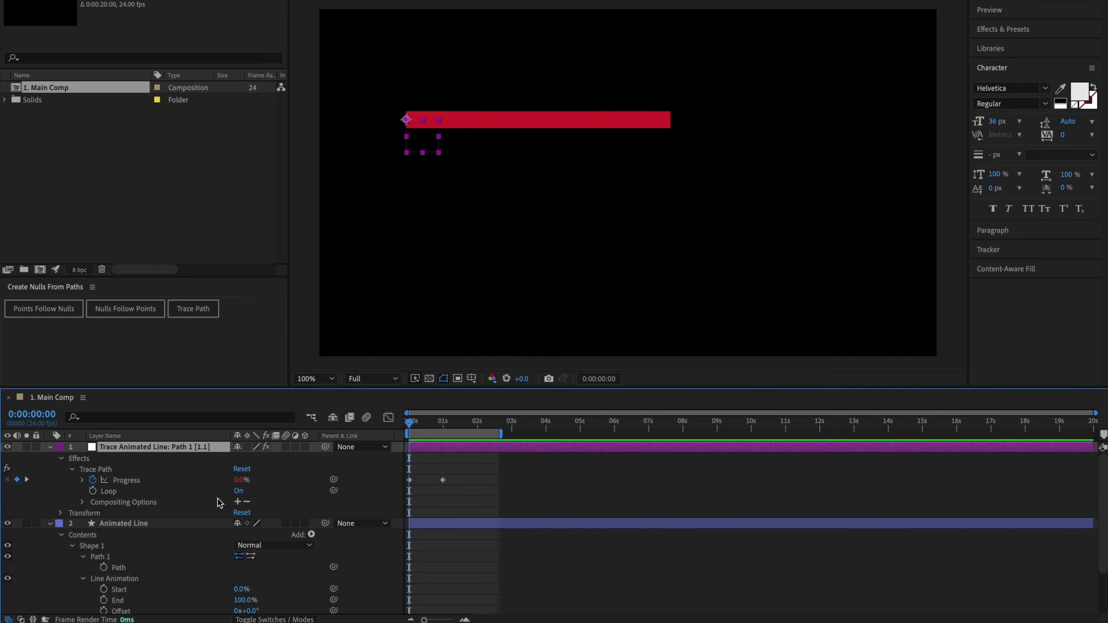
click(239, 491)
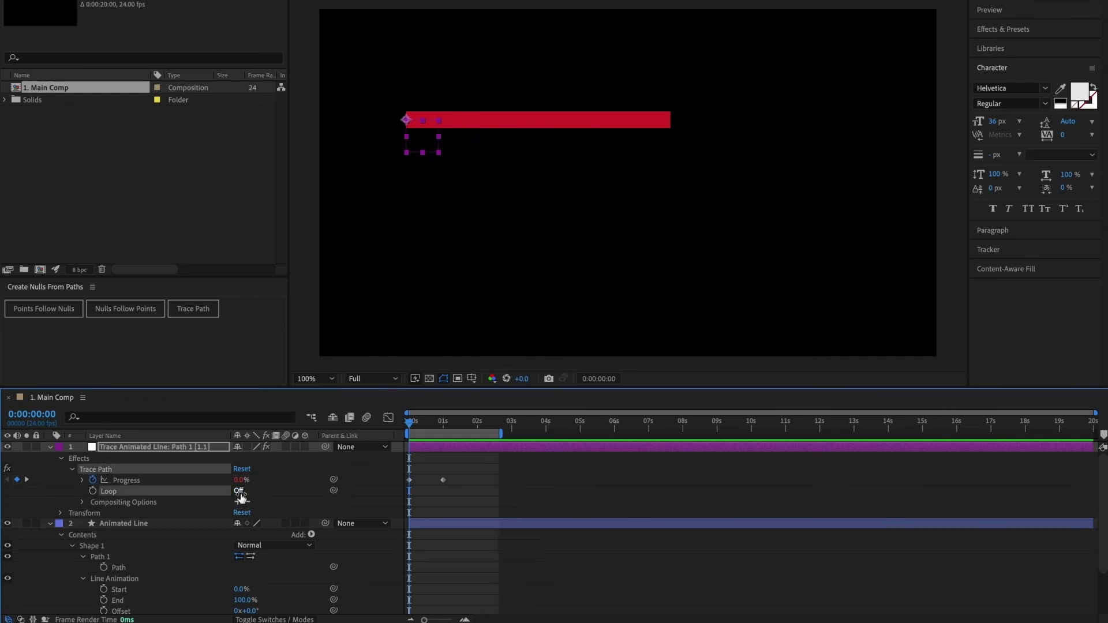
Step: Scrub to check the null, then move the last Progress keyframe later toward 2 seconds
key(F2)
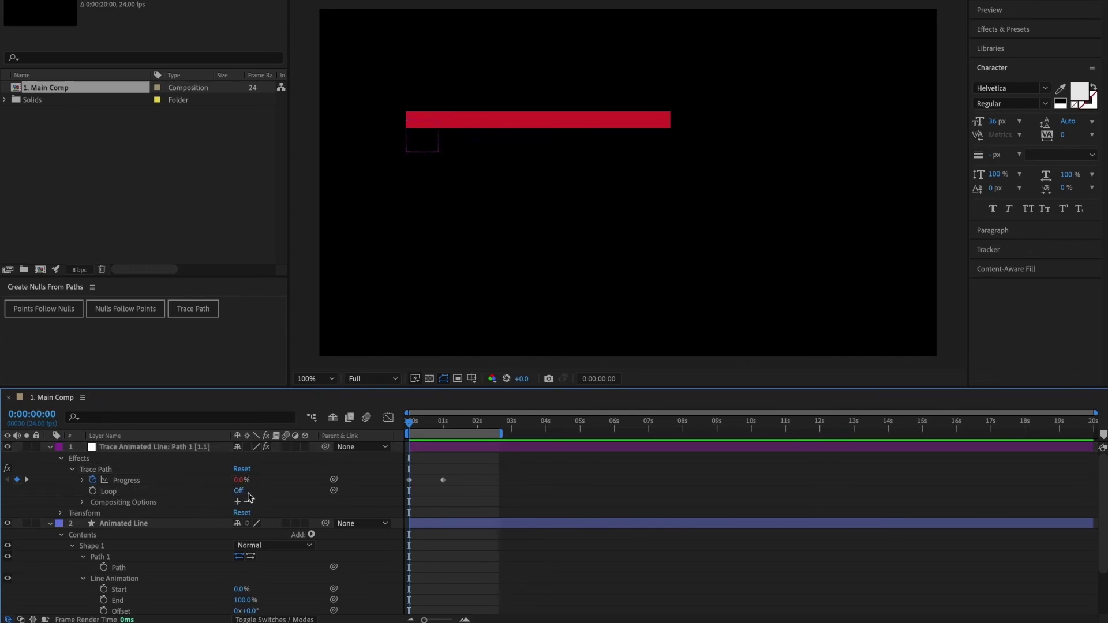
drag(412, 427, 449, 430)
key(ctrl+Down)
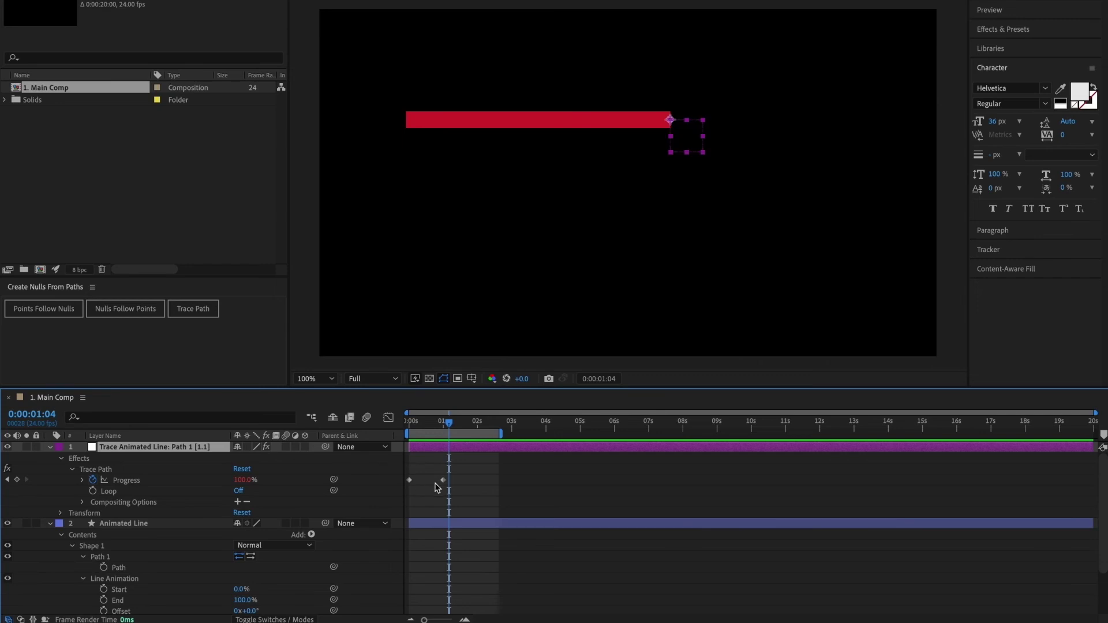
drag(443, 480, 462, 481)
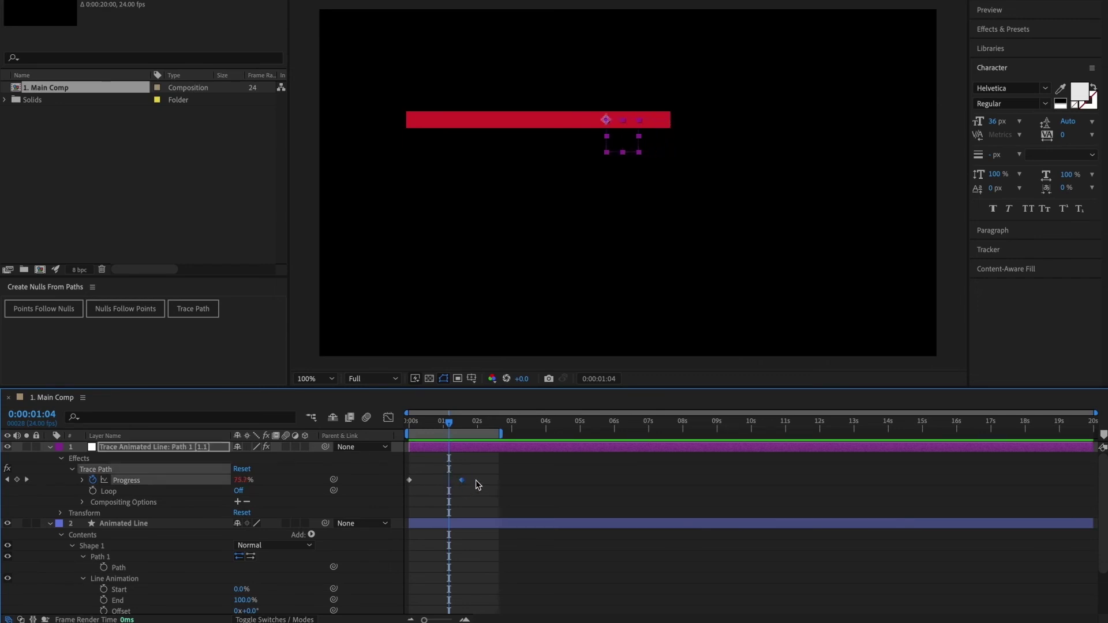
Step: Pick-whip Line Animation's End expression to layer 1's Trace Path Progress and scrub to verify
click(478, 484)
scroll(477, 479, down, 2)
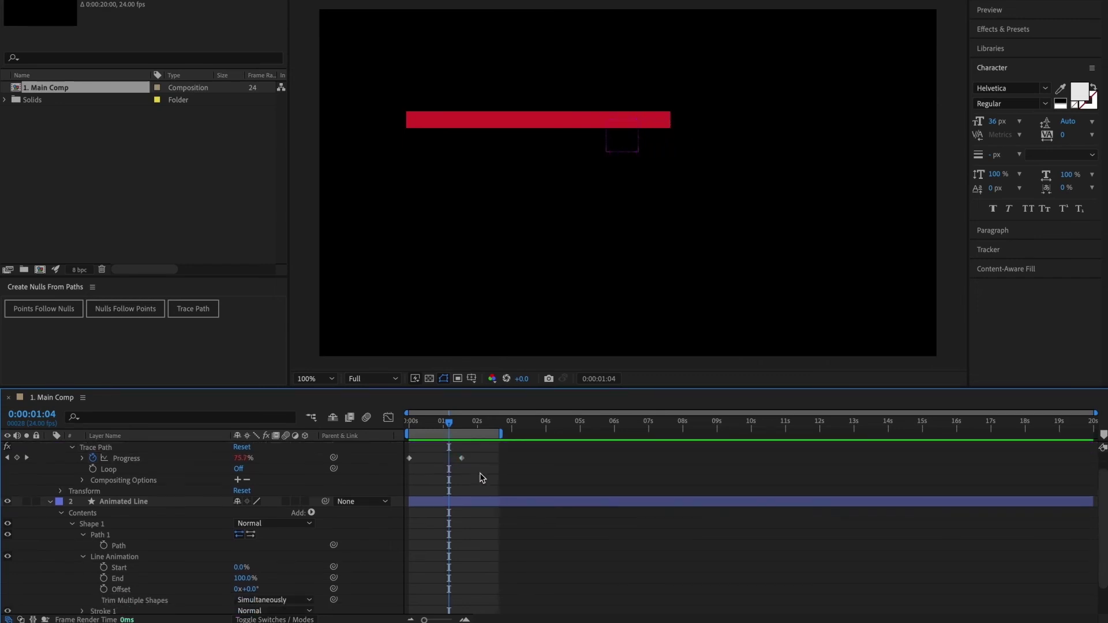
scroll(173, 548, down, 2)
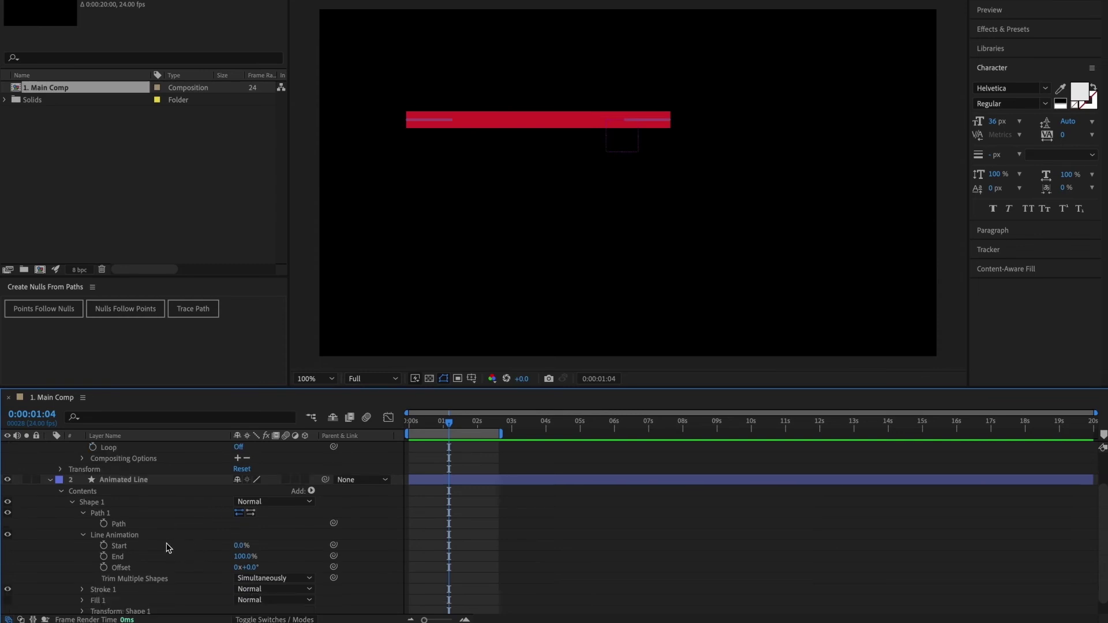
click(125, 557)
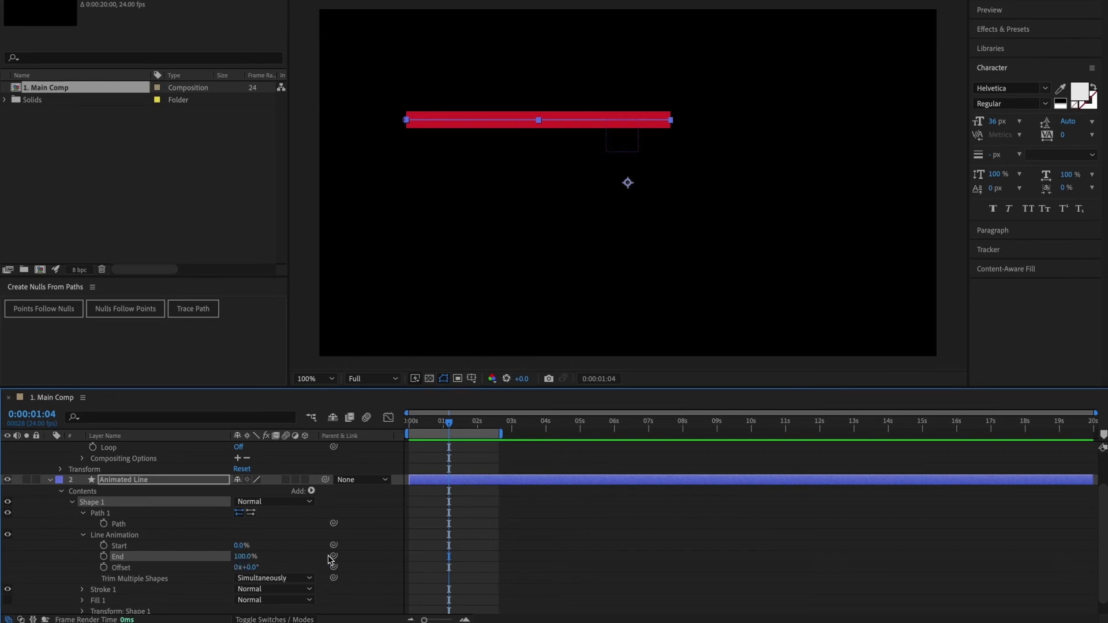
mouse_move(334, 557)
mouse_down()
mouse_move(267, 452)
mouse_move(175, 484)
mouse_up()
click(477, 508)
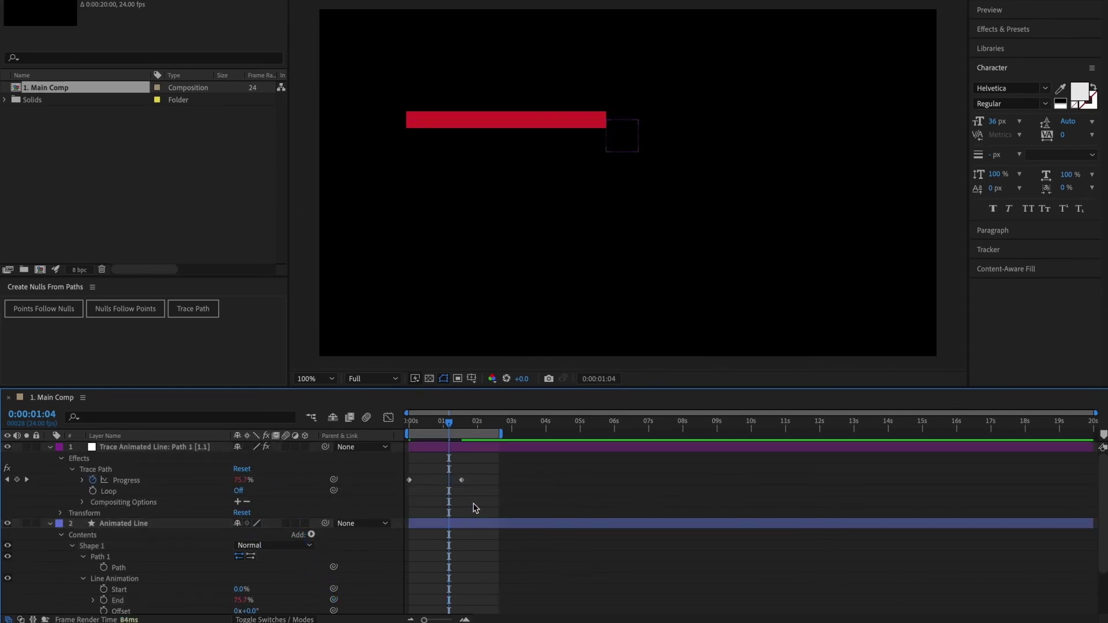
drag(452, 427, 404, 438)
click(454, 450)
mouse_move(487, 436)
mouse_down()
mouse_move(411, 436)
mouse_move(471, 439)
mouse_up()
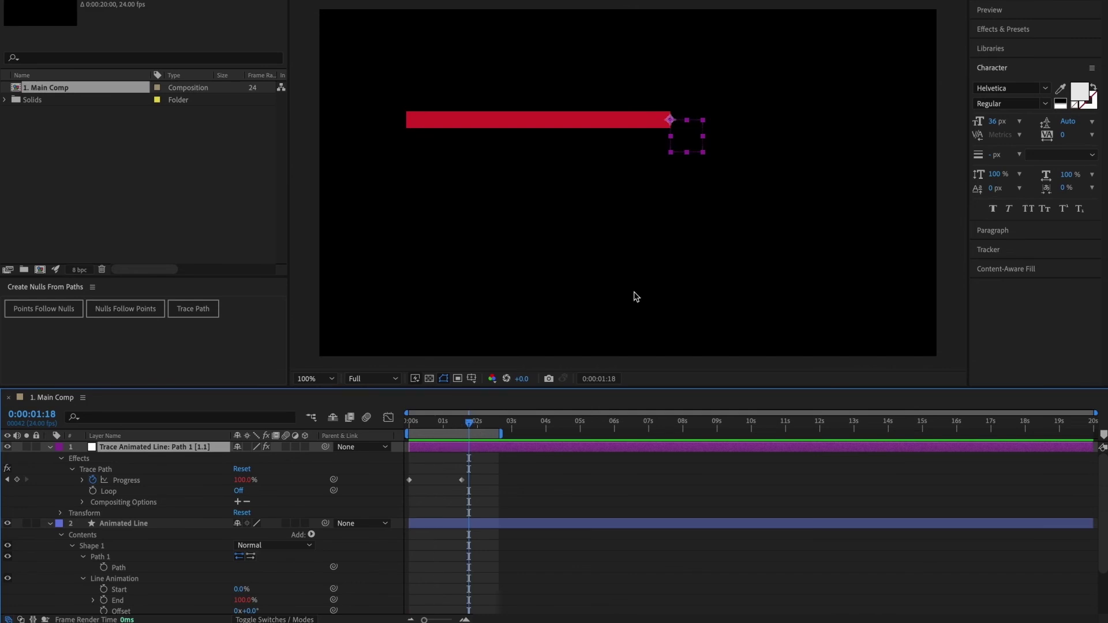
Step: Drag Path 1's middle vertex downward into a V and scrub to confirm it draws on
click(428, 525)
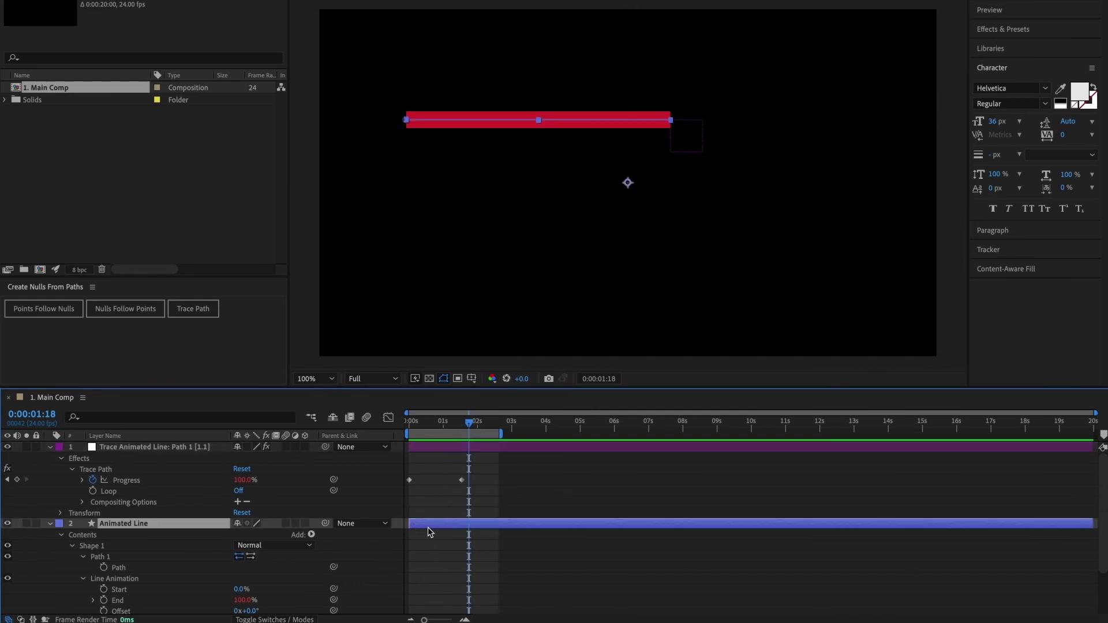
click(648, 122)
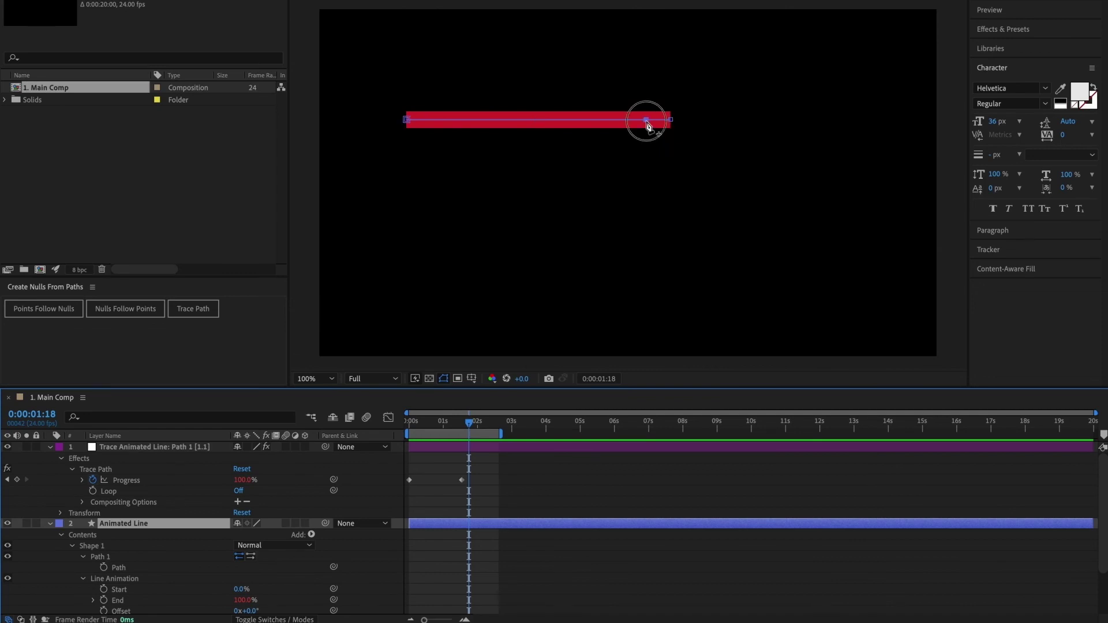
drag(538, 120, 553, 219)
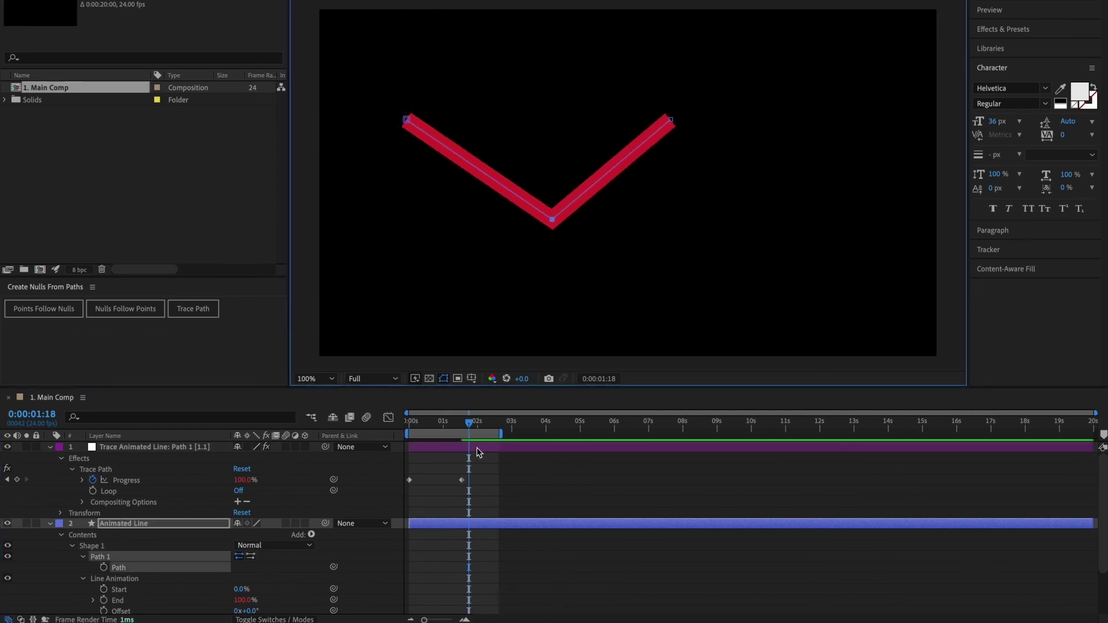
click(471, 448)
mouse_move(472, 430)
mouse_down()
mouse_move(408, 430)
mouse_move(480, 433)
mouse_up()
click(485, 471)
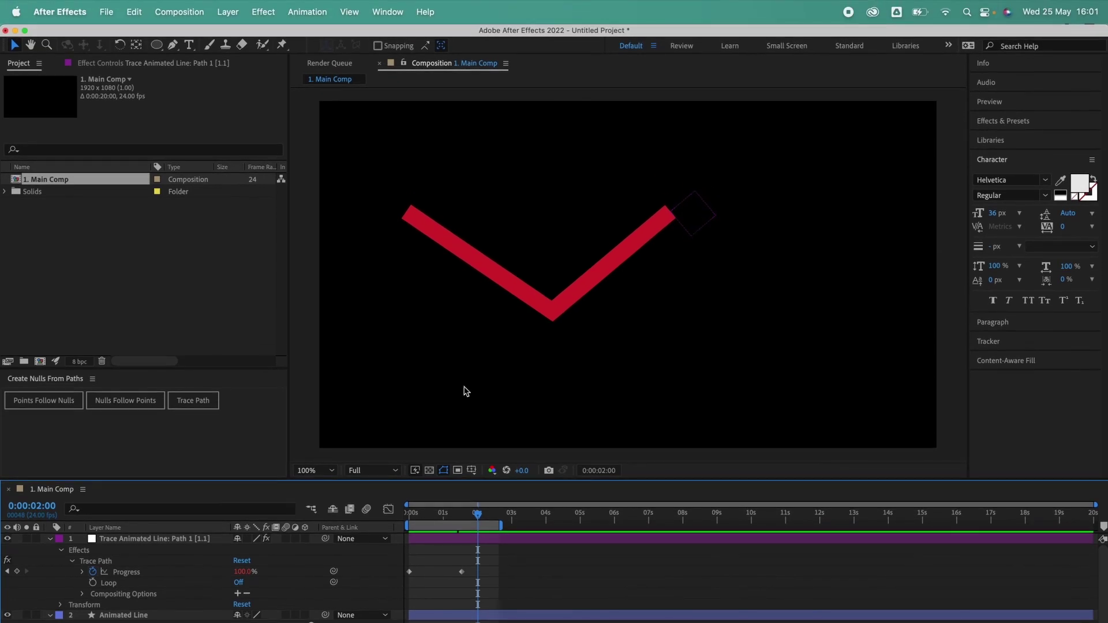
Step: Create an ellipse shape layer with the Ellipse tool and rename it 'Circle'
double_click(157, 45)
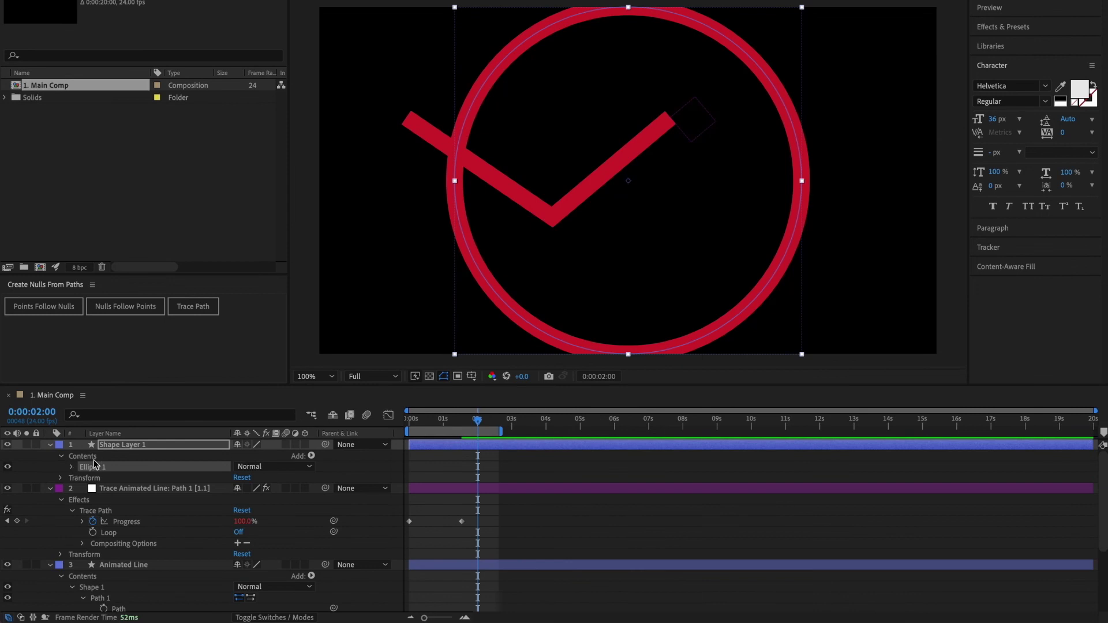
click(127, 446)
key(Return)
text(C)
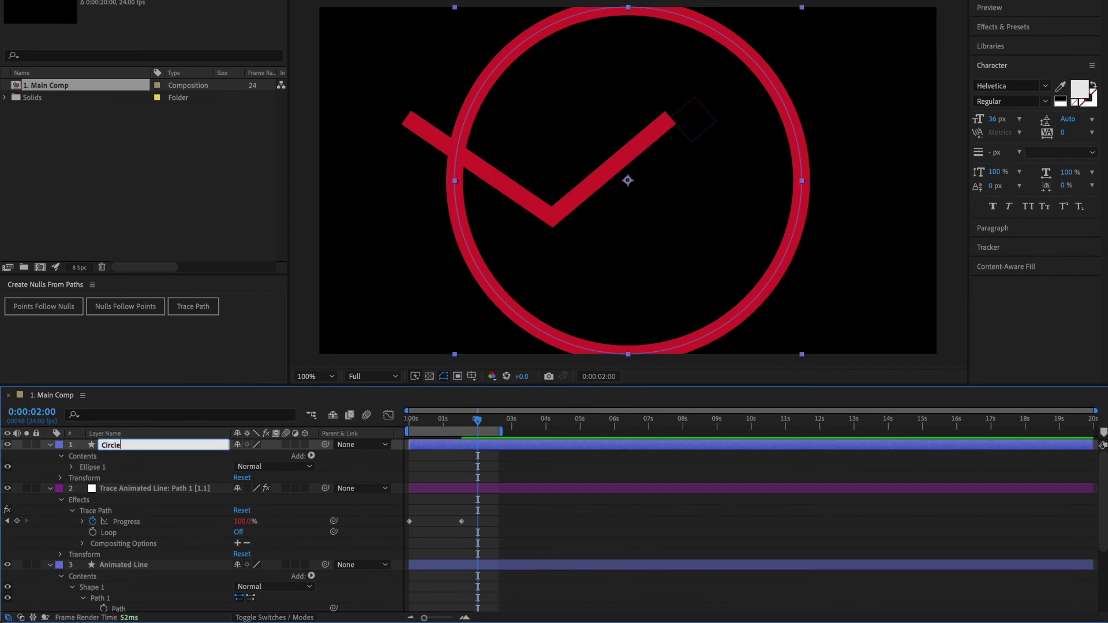
text(ircle)
key(Return)
Step: Shrink the Circle's Ellipse Path Size to 147 by 147 px
click(71, 467)
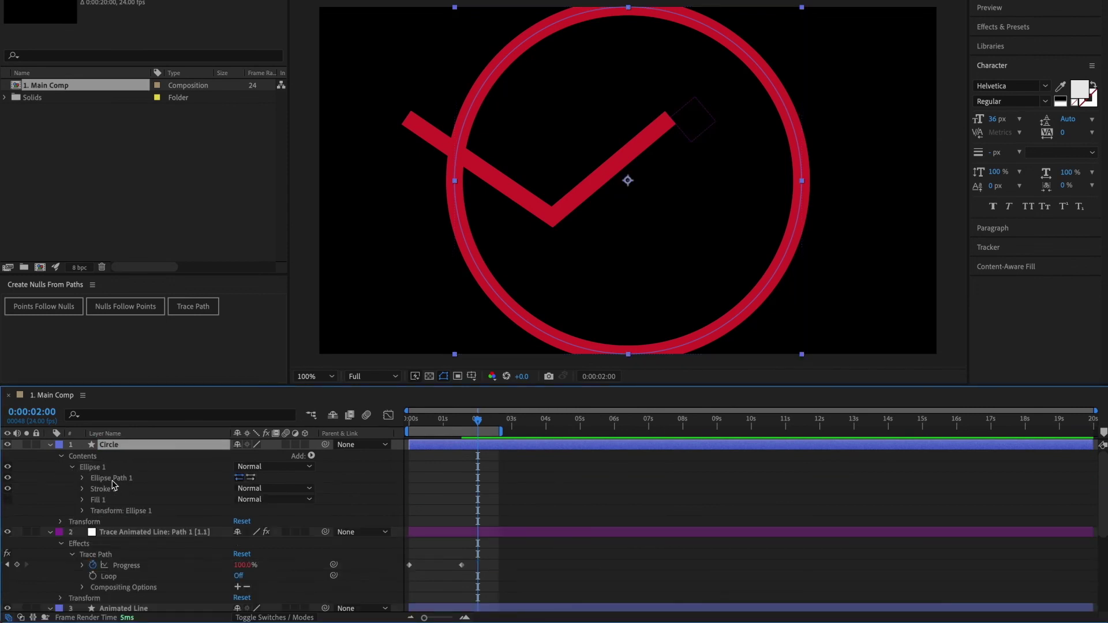
click(82, 478)
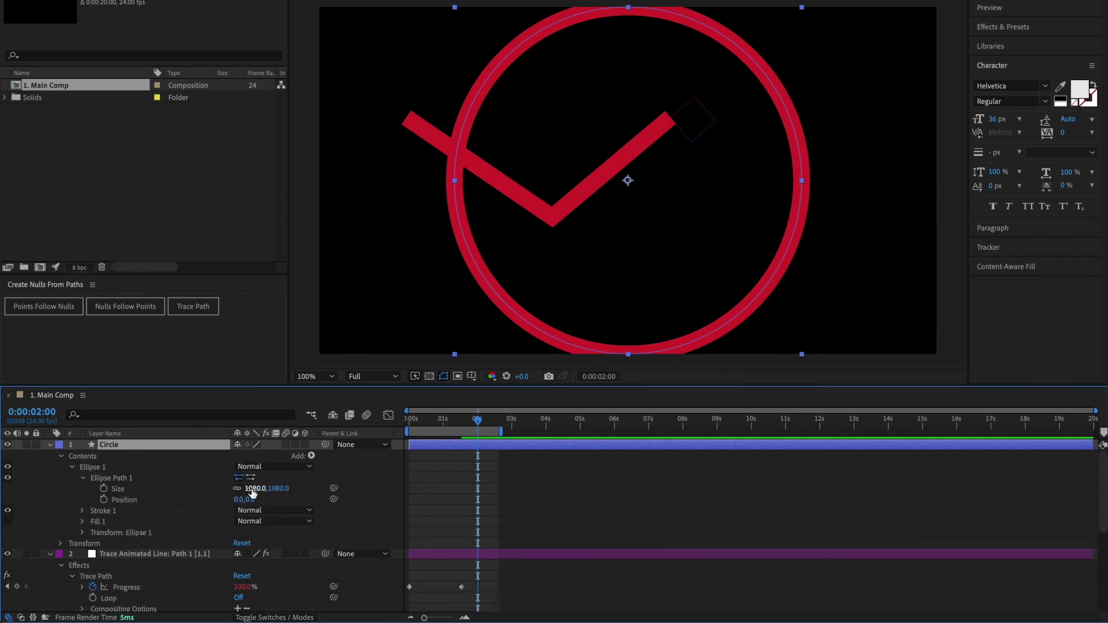
drag(253, 492, 23, 495)
drag(271, 492, 116, 499)
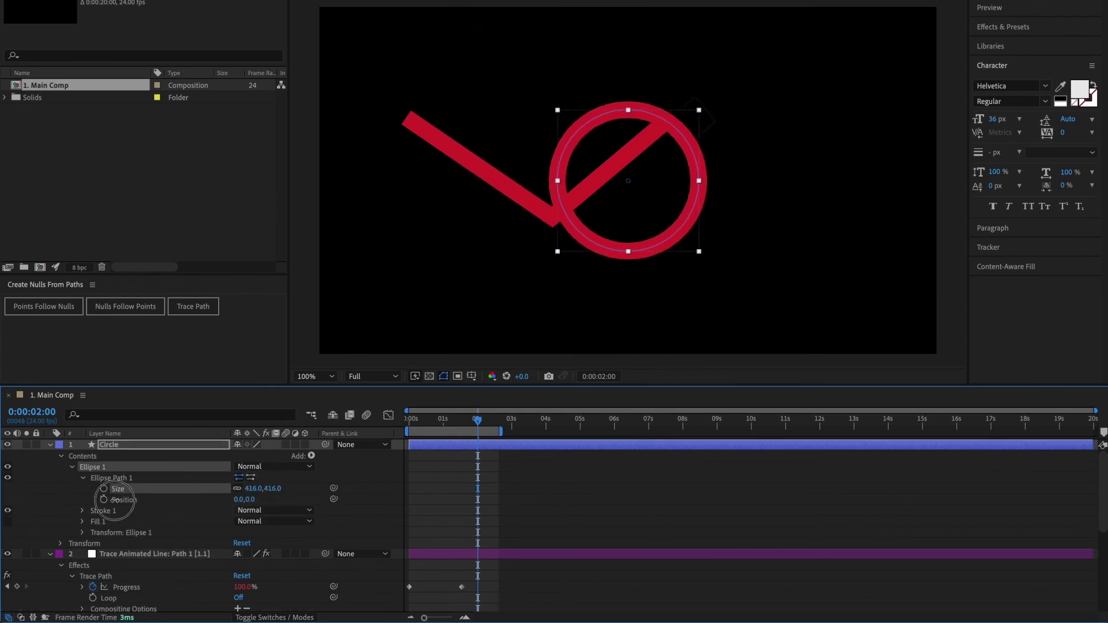
drag(276, 492, 161, 492)
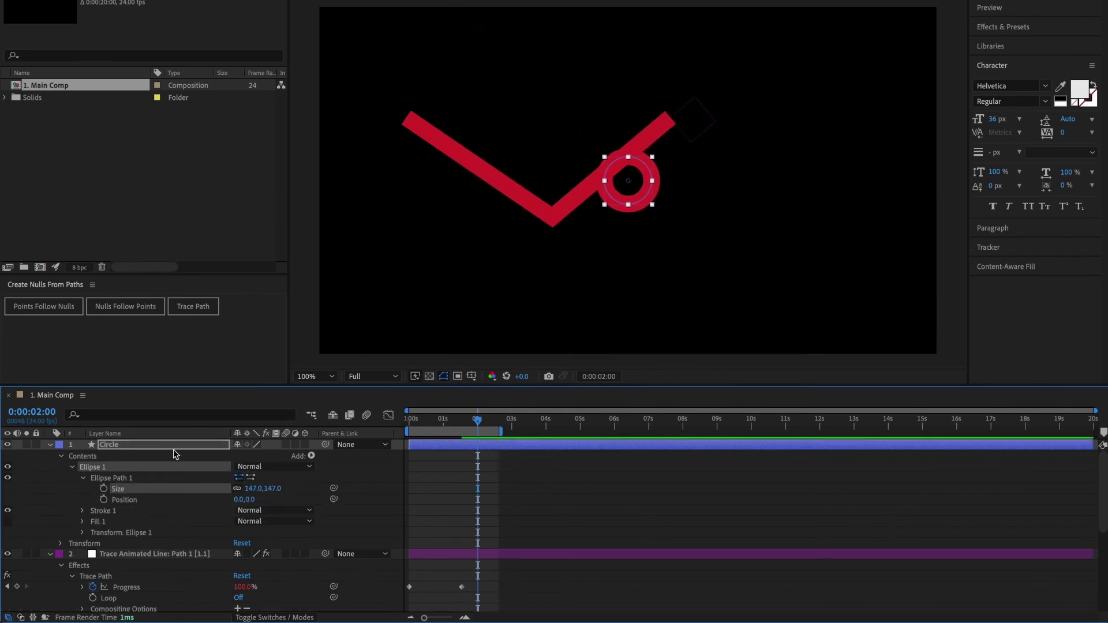
click(174, 451)
Step: Move the Circle onto the line's tip, parent it to the Trace Animated Line null, and scrub to test
drag(641, 176, 678, 120)
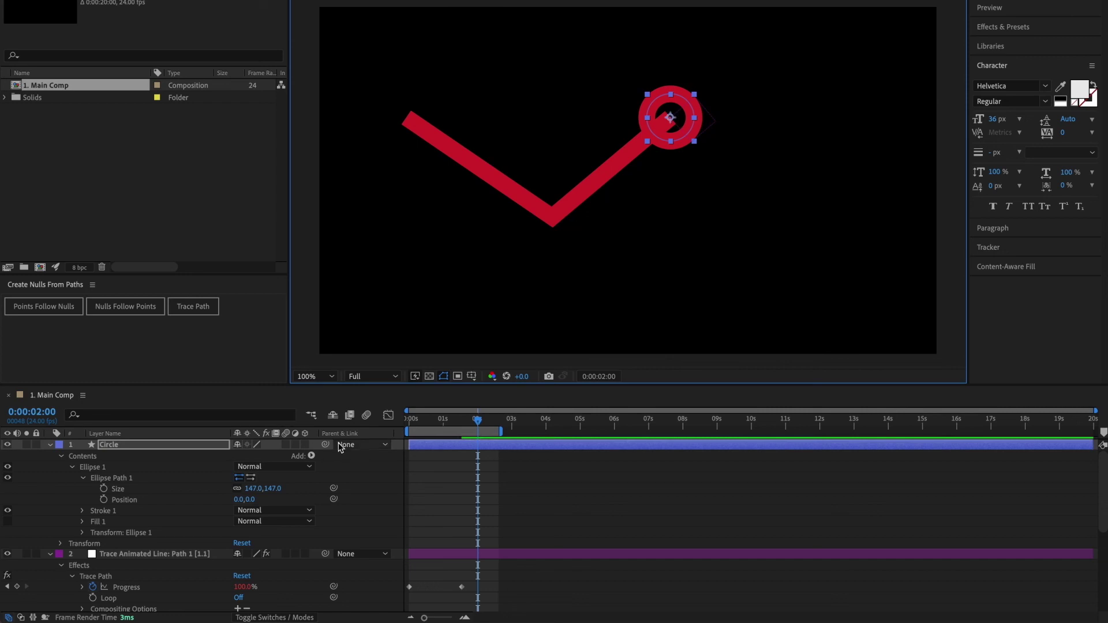
drag(326, 446, 149, 557)
click(437, 487)
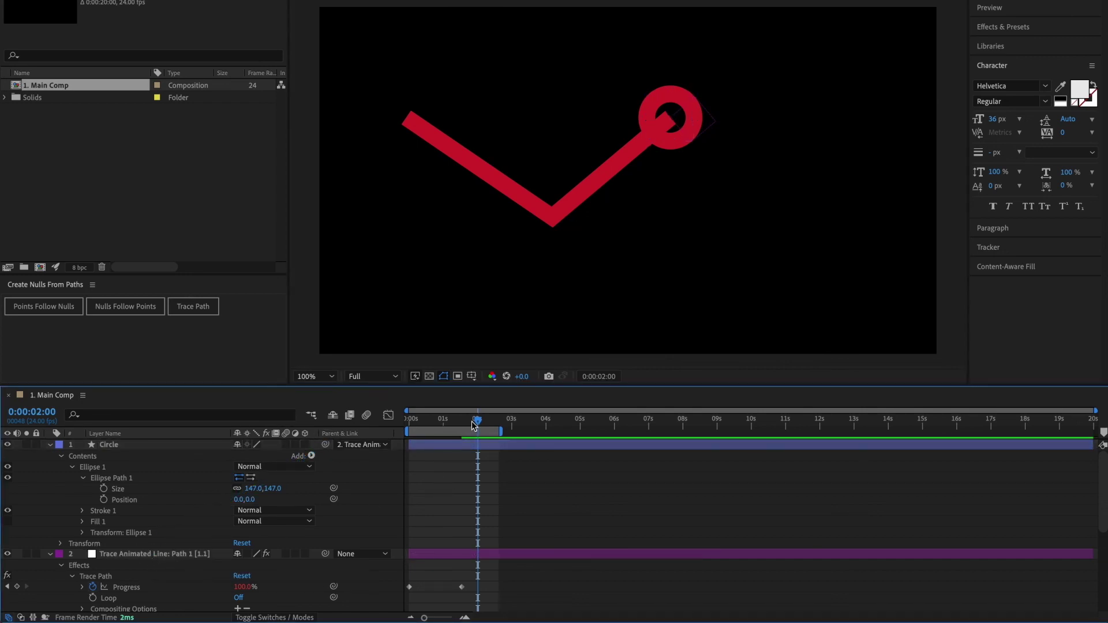
mouse_move(477, 425)
mouse_down()
mouse_move(403, 433)
mouse_move(468, 438)
mouse_move(406, 441)
mouse_move(460, 444)
mouse_up()
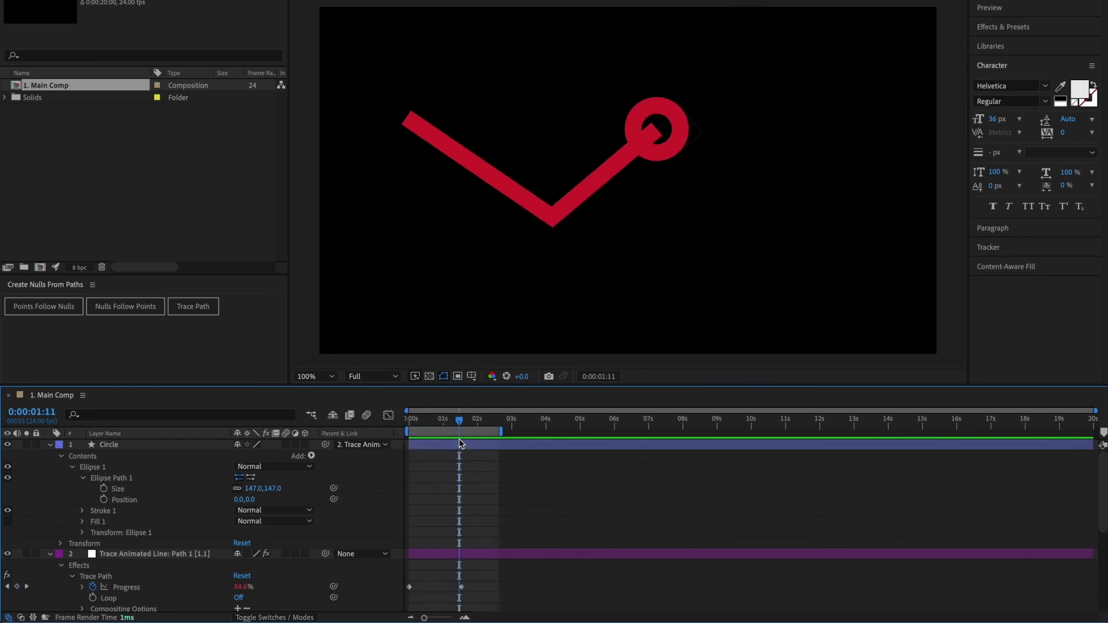
Step: Give the Circle layer a black (000000) fill and scrub back to check the hollow-looking ring
click(142, 446)
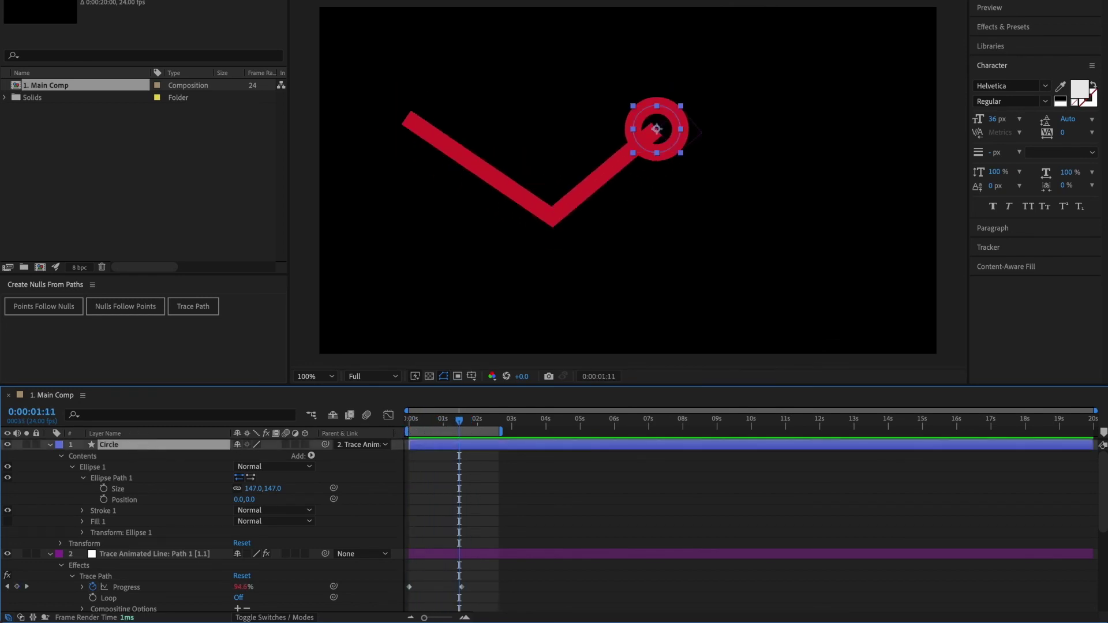
drag(549, 205, 336, 380)
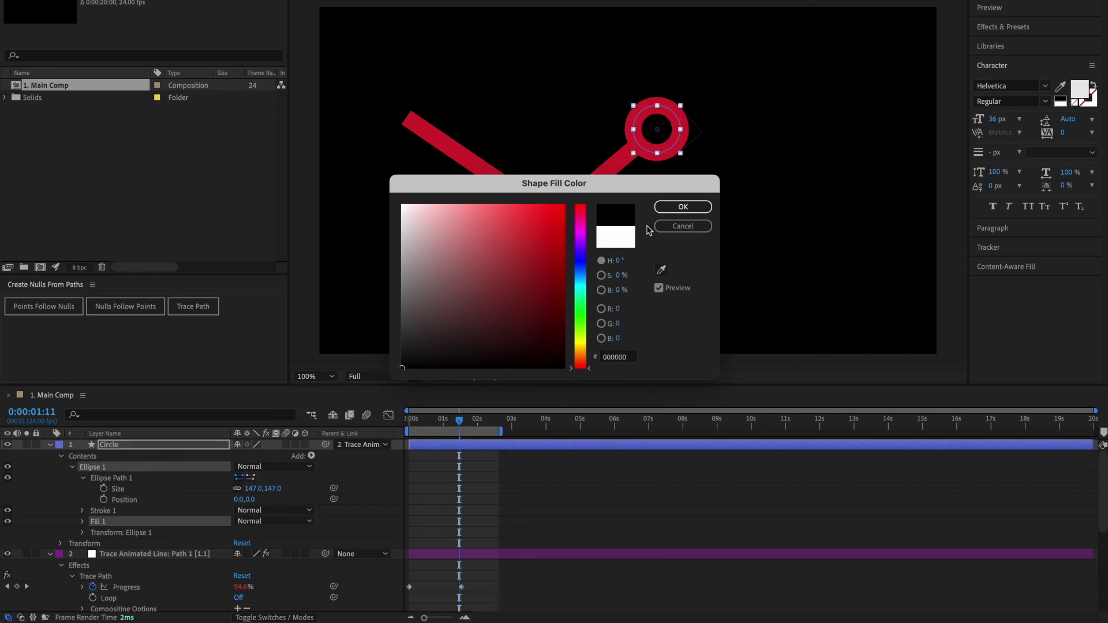
click(665, 212)
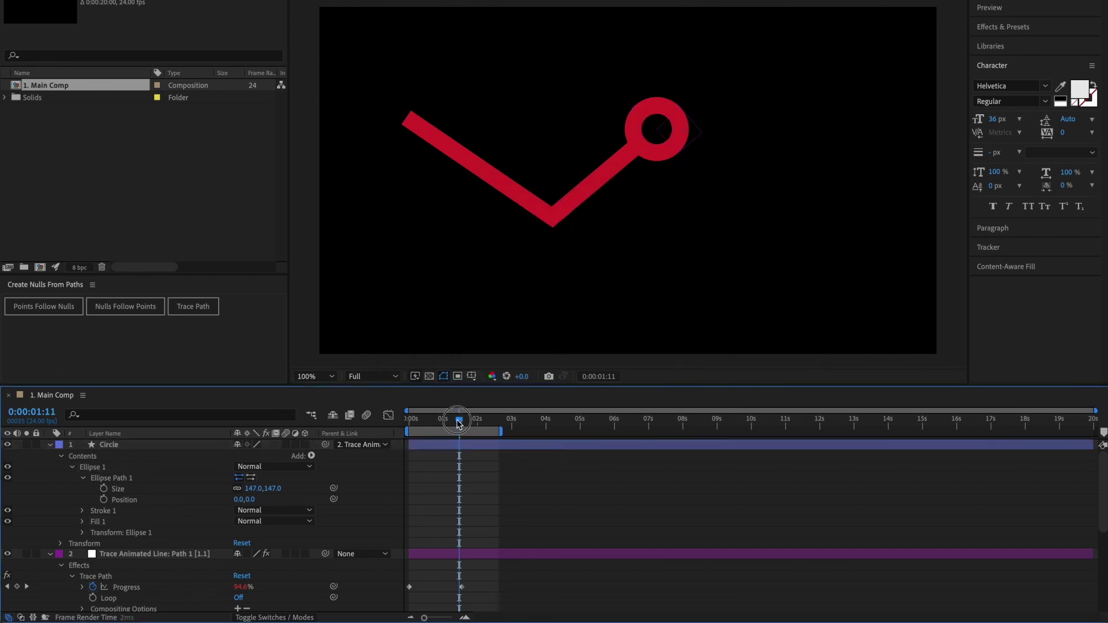
mouse_move(460, 420)
mouse_down()
mouse_move(412, 424)
mouse_move(473, 424)
mouse_up()
click(477, 480)
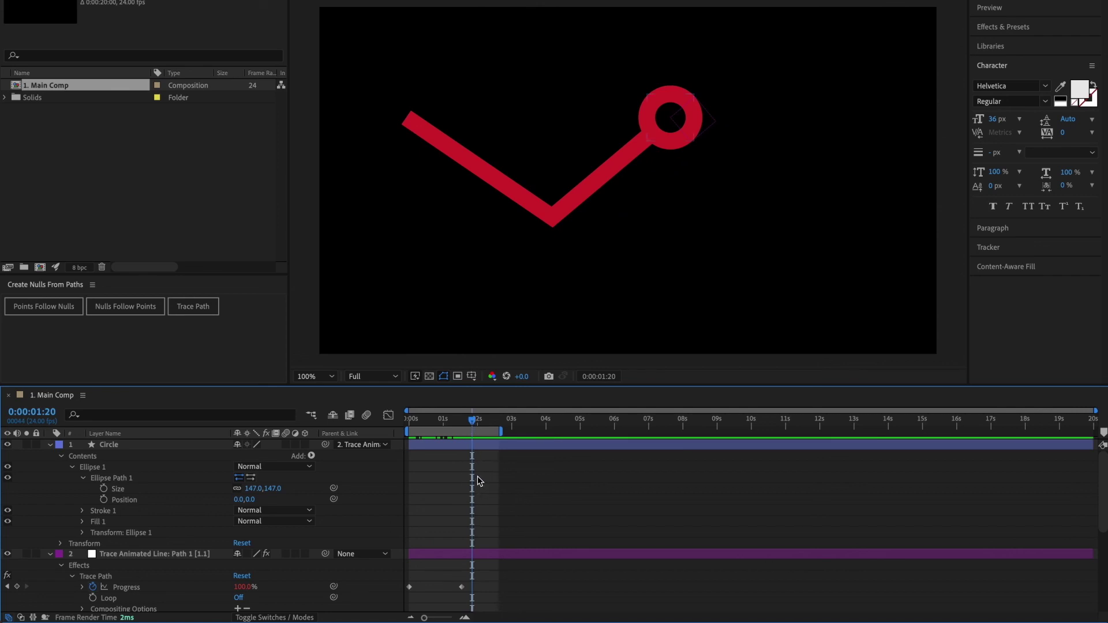
click(438, 551)
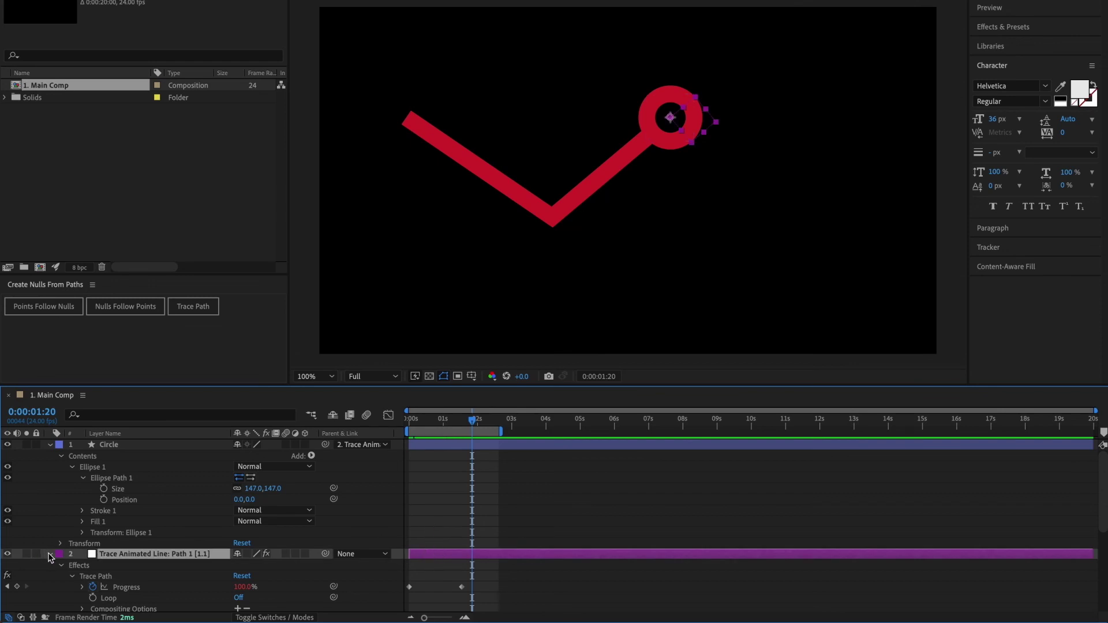
Step: Delete the trace null's Rotation expression, leaving Rotation at 0x+0.0°, and scrub to confirm the ring no longer turns
scroll(115, 565, down, 2)
key(r)
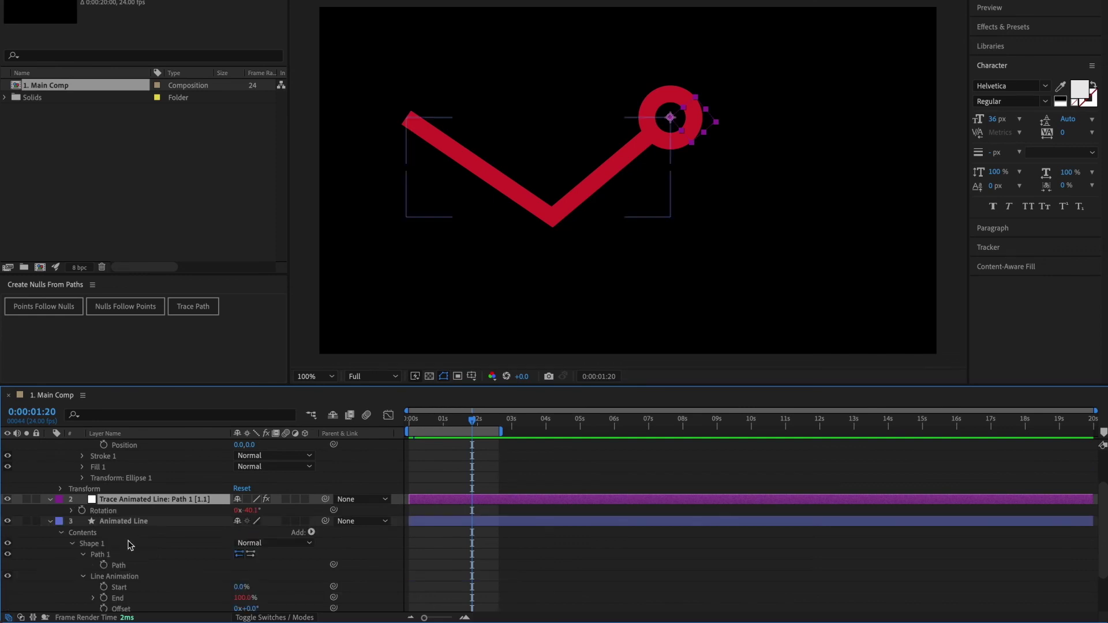
click(72, 511)
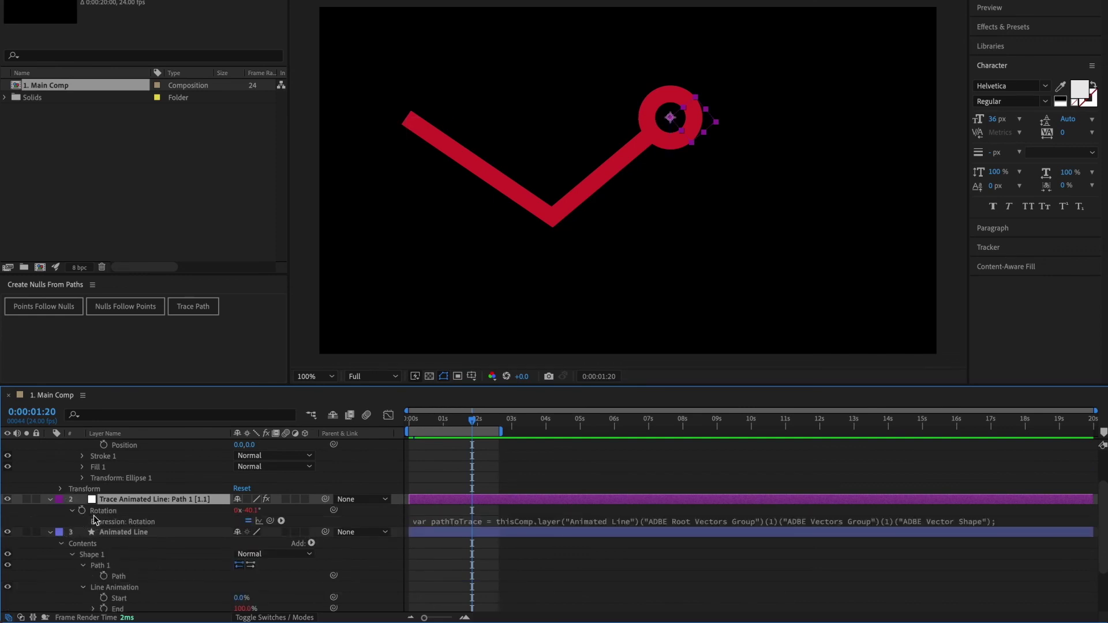
alt+click(82, 511)
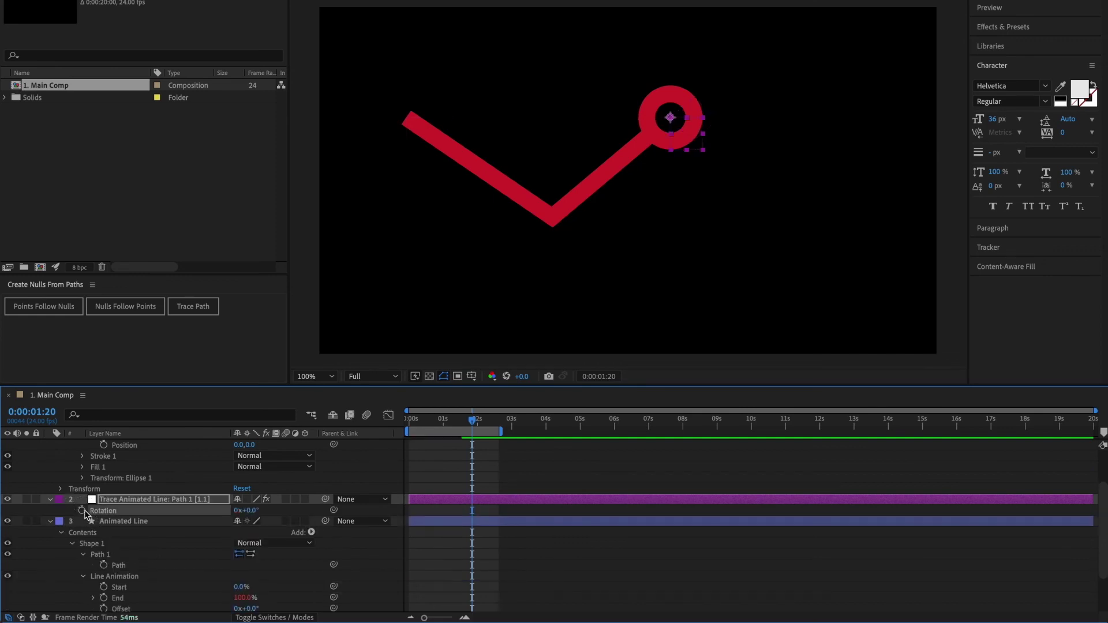
click(449, 483)
mouse_move(472, 426)
mouse_down()
mouse_move(411, 425)
mouse_move(461, 427)
mouse_up()
click(441, 521)
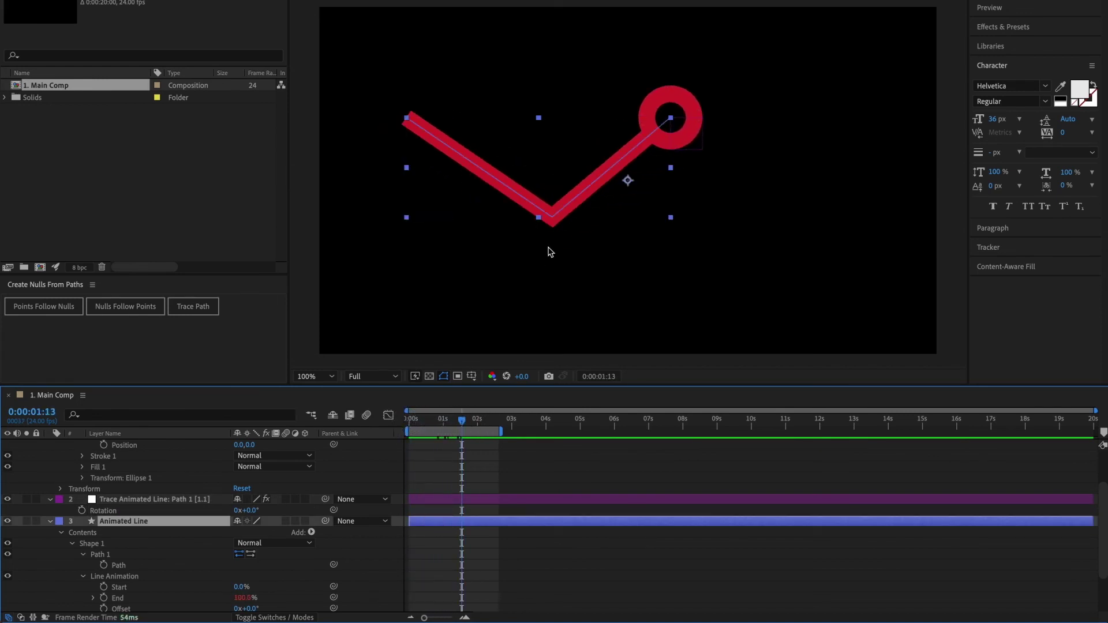
Step: Drag the red line's bottom vertex down-left, then rewind and preview the draw-on with the ring following
drag(555, 219, 436, 237)
drag(462, 425, 388, 427)
key(space)
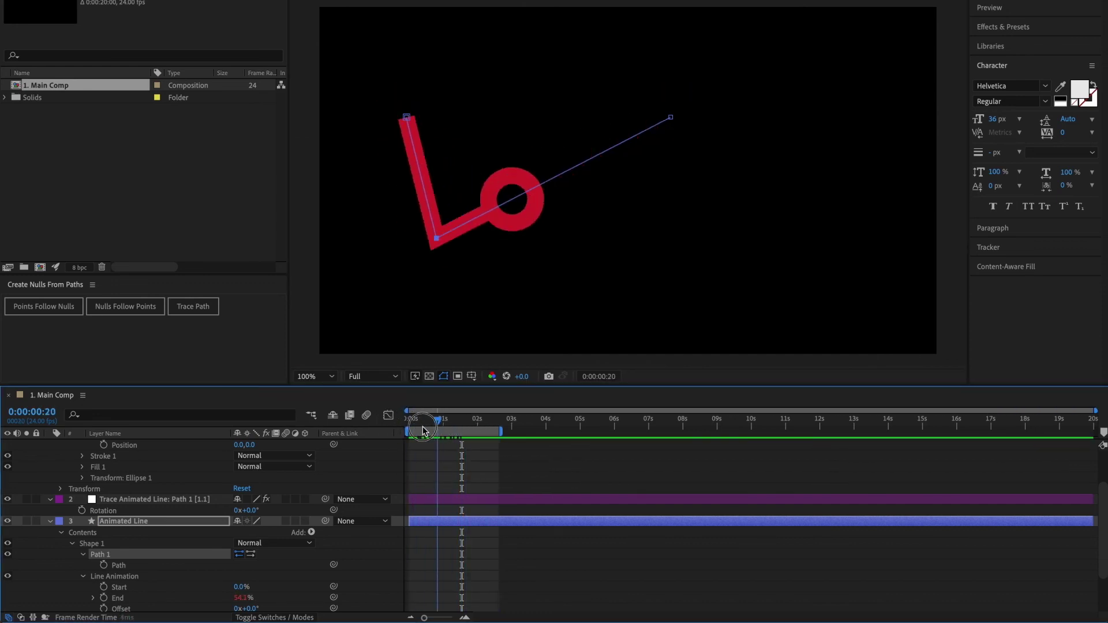